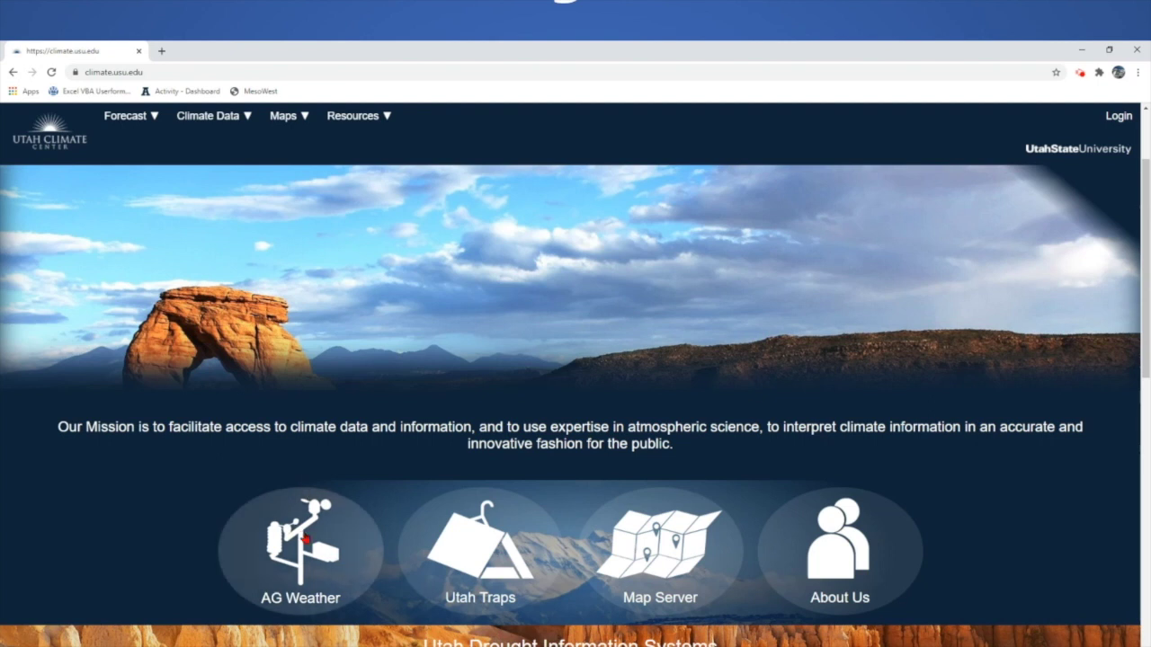
Open the AG Weather station map and zoom it to northern Utah around the Great Salt Lake.
left_click(306, 539)
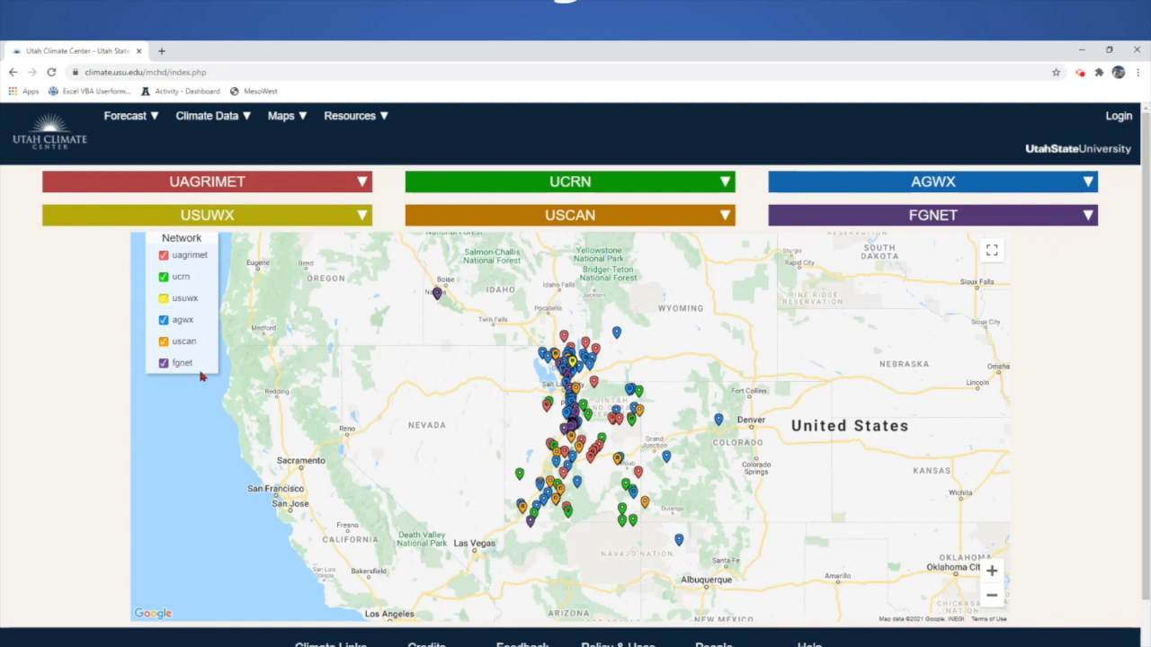
double_click(173, 365)
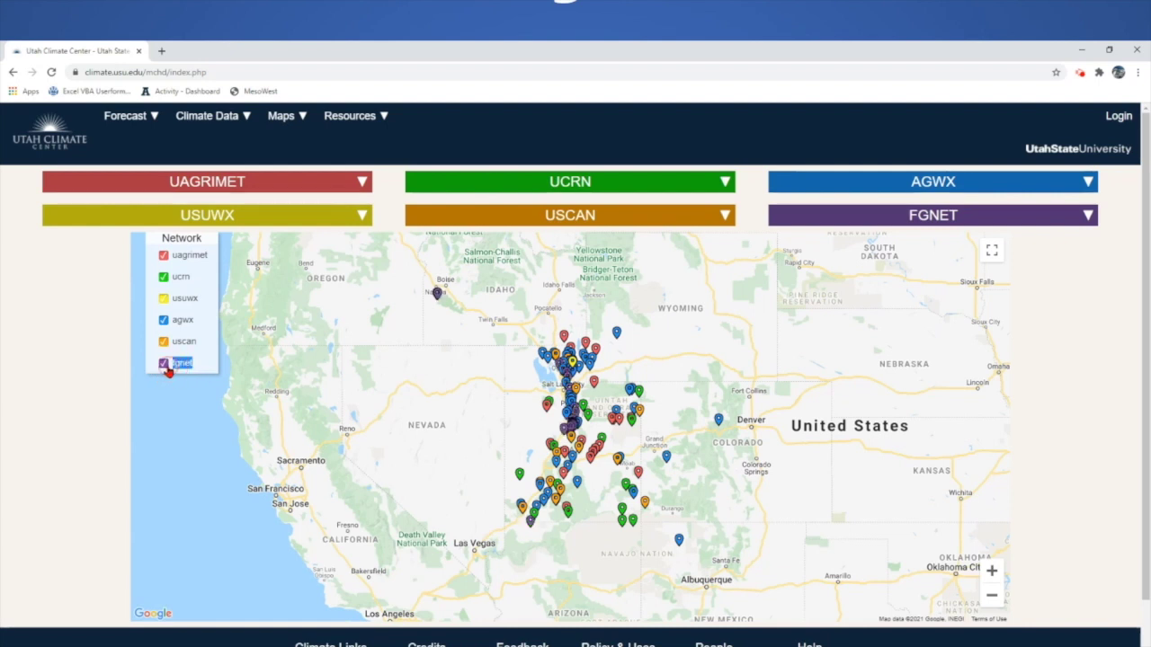
left_click(163, 280)
scroll(517, 420, "up", 1)
scroll(592, 344, "up", 1)
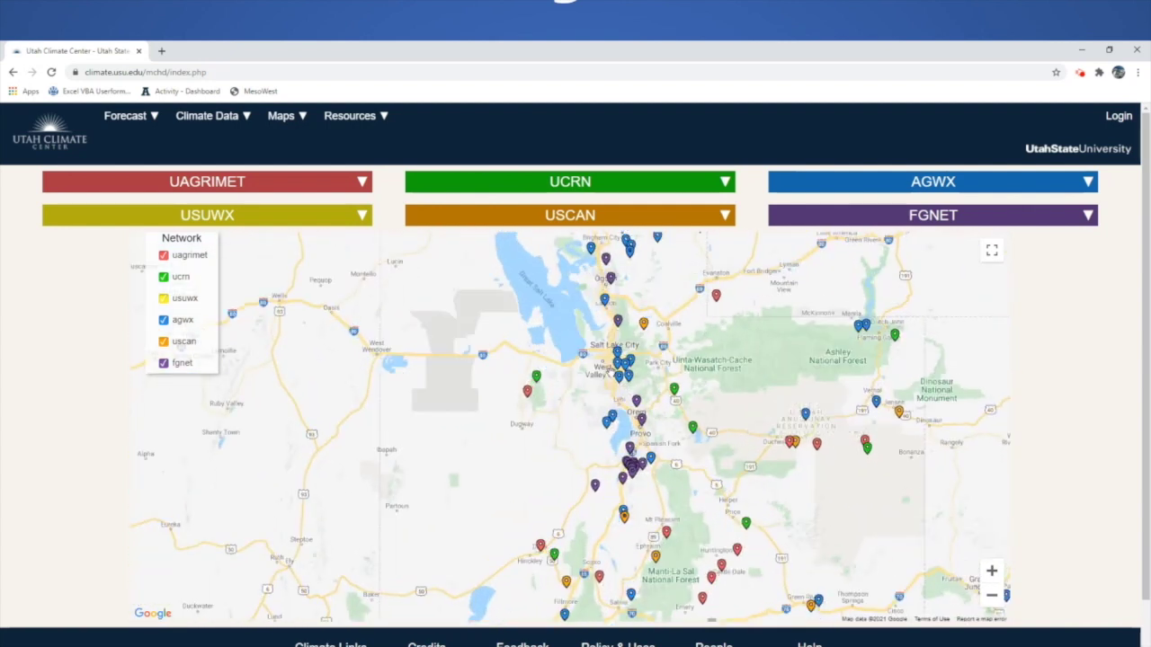
left_click_drag(591, 344, 549, 429)
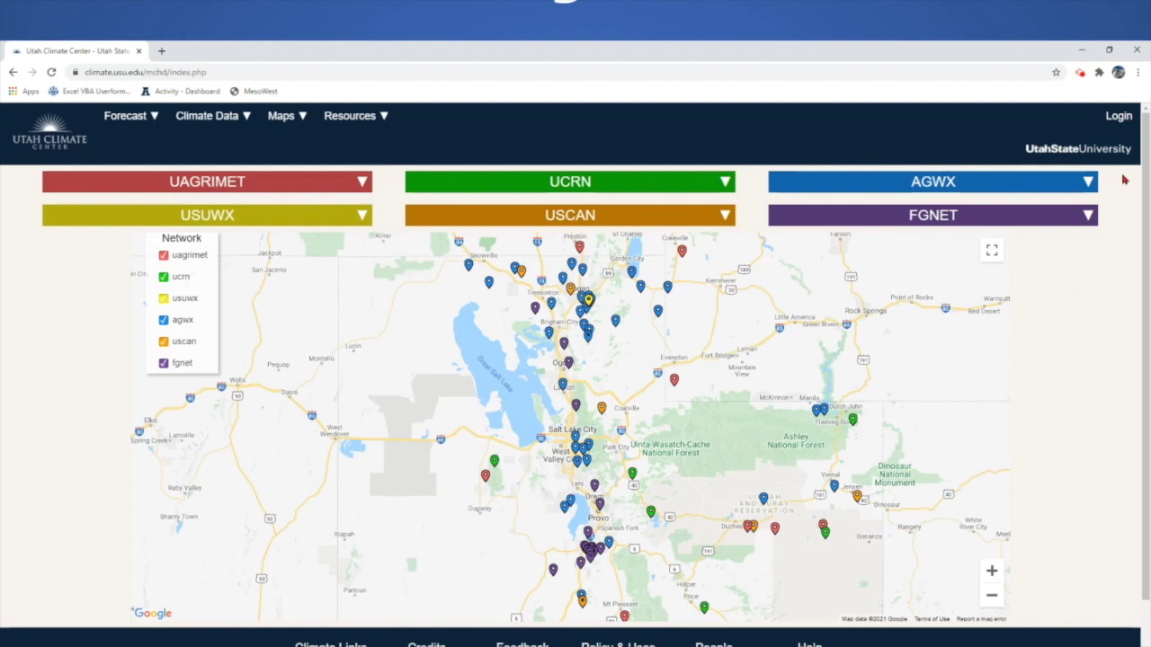
Choose the Rose Park station from the AGWX network's station list.
left_click(1046, 180)
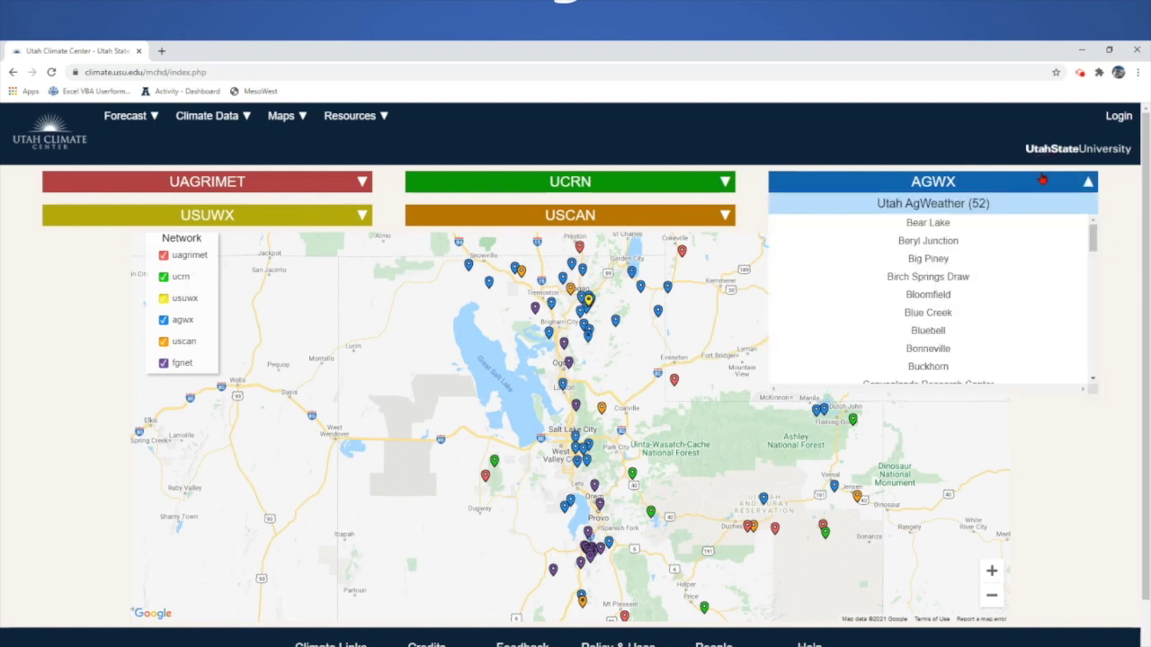
left_click_drag(1095, 235, 1092, 364)
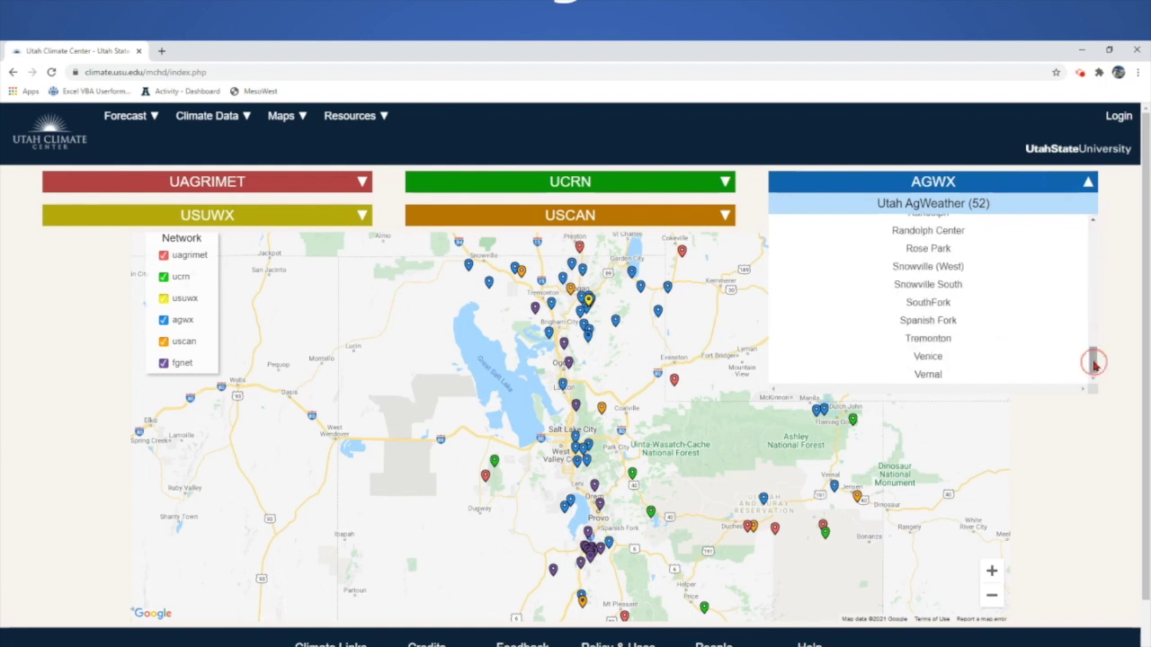
left_click(946, 246)
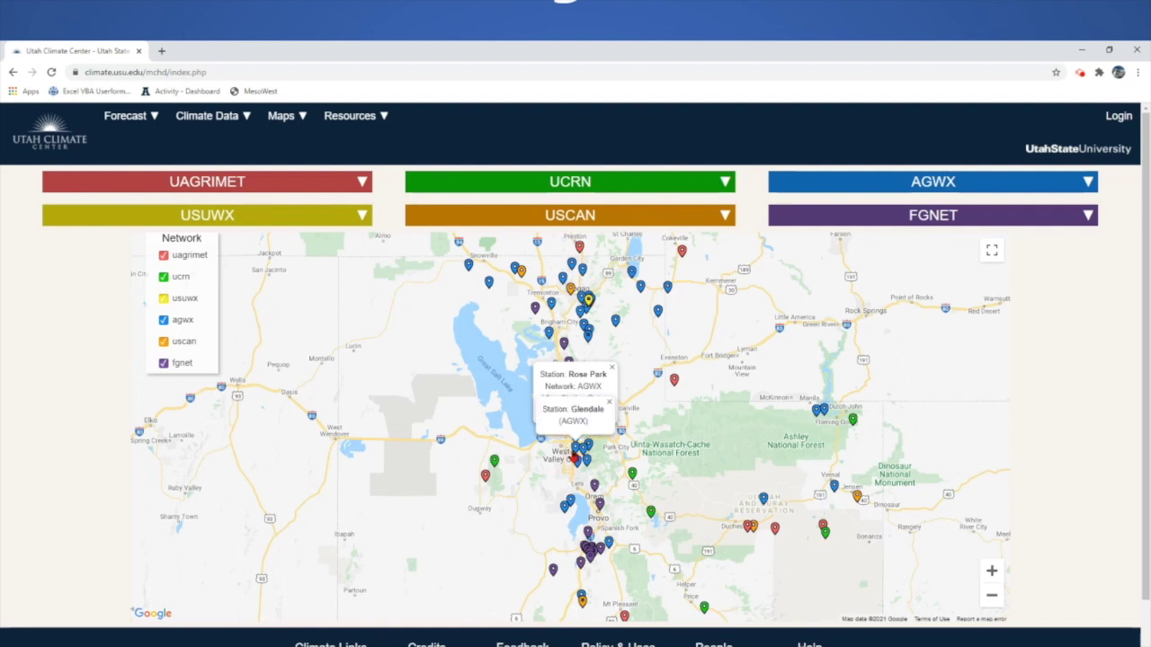
Select the Forest Dale station near Salt Lake City on the map and view its station data in a new tab.
left_click(575, 457)
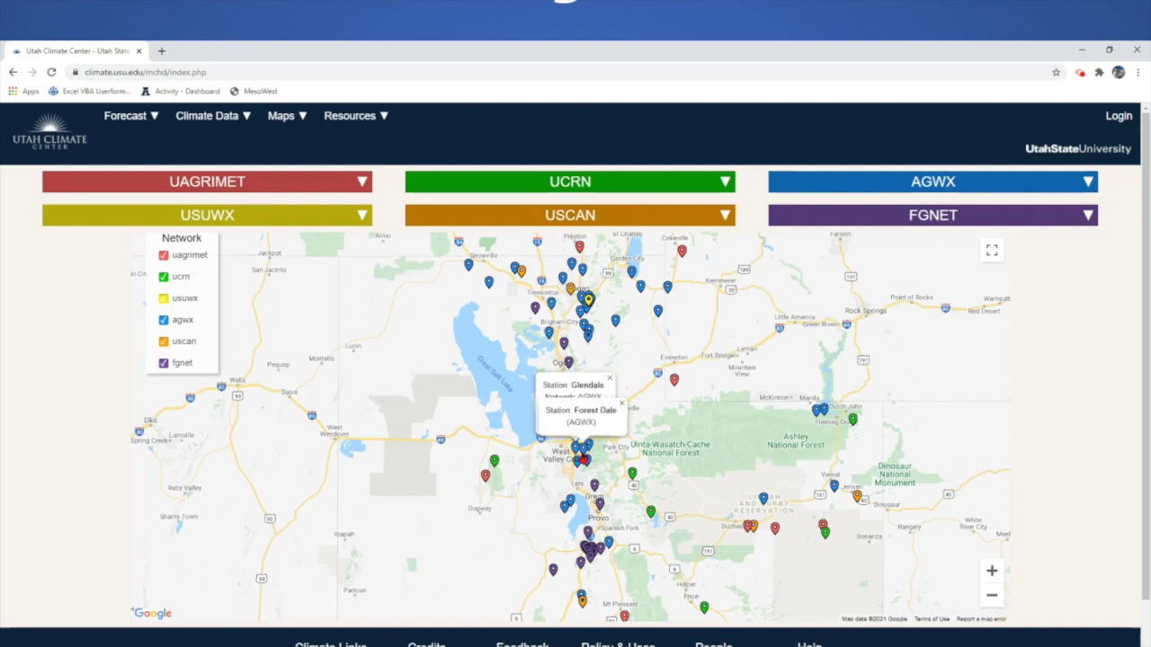
left_click(583, 459)
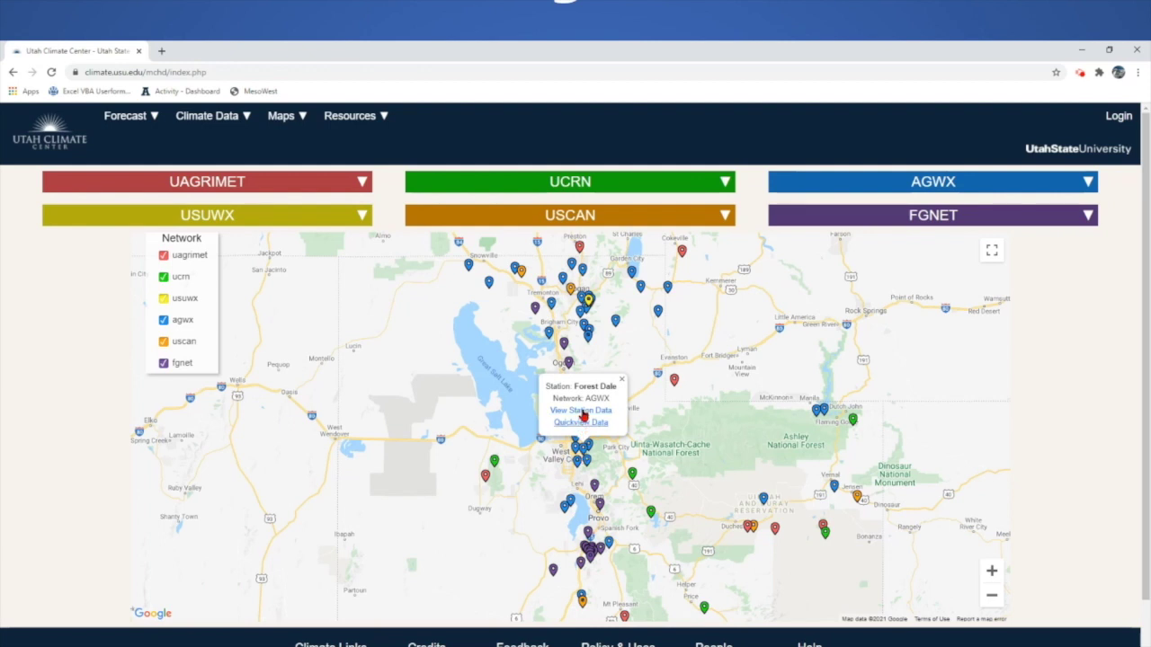
right_click(583, 413)
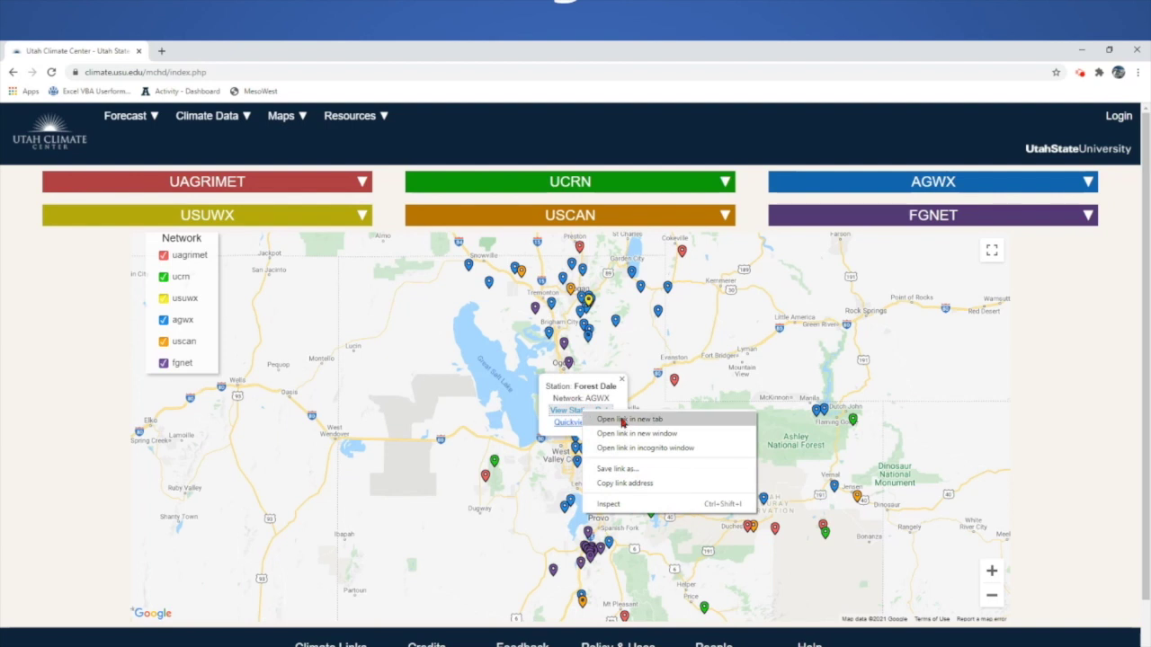
left_click(622, 420)
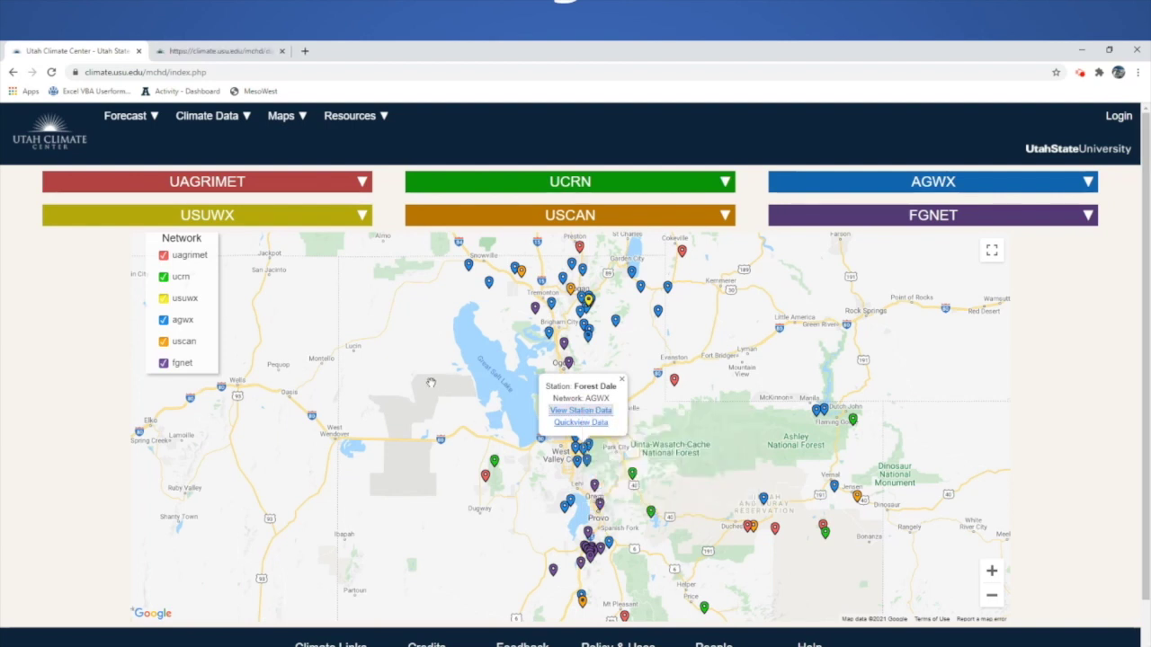
left_click(621, 380)
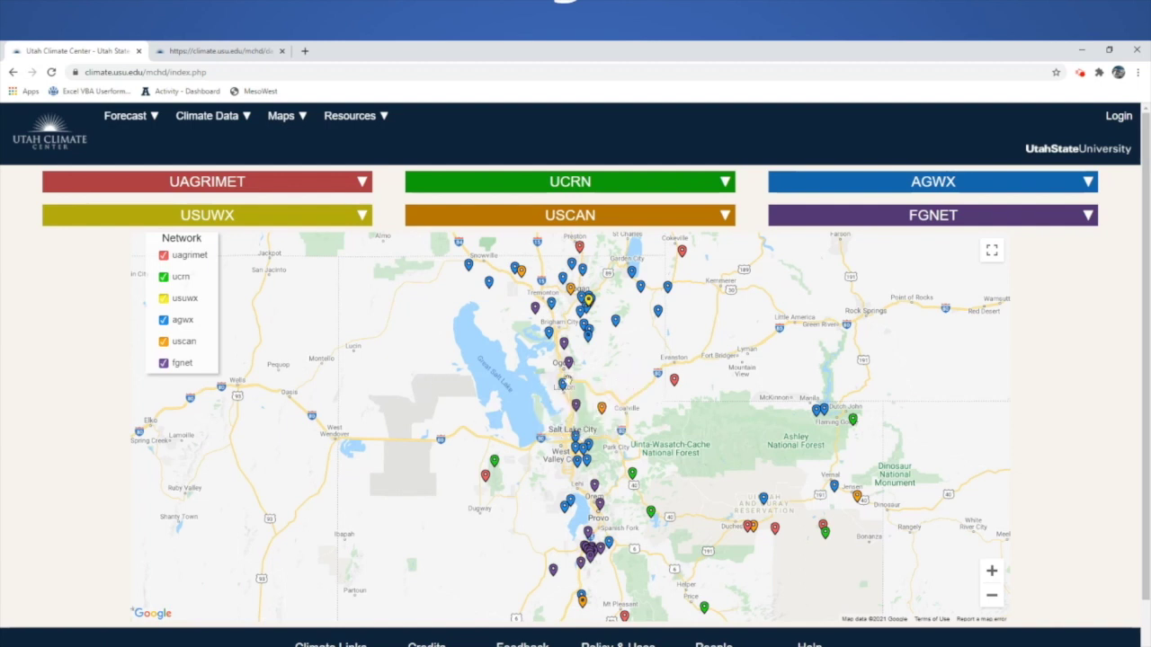
left_click(244, 53)
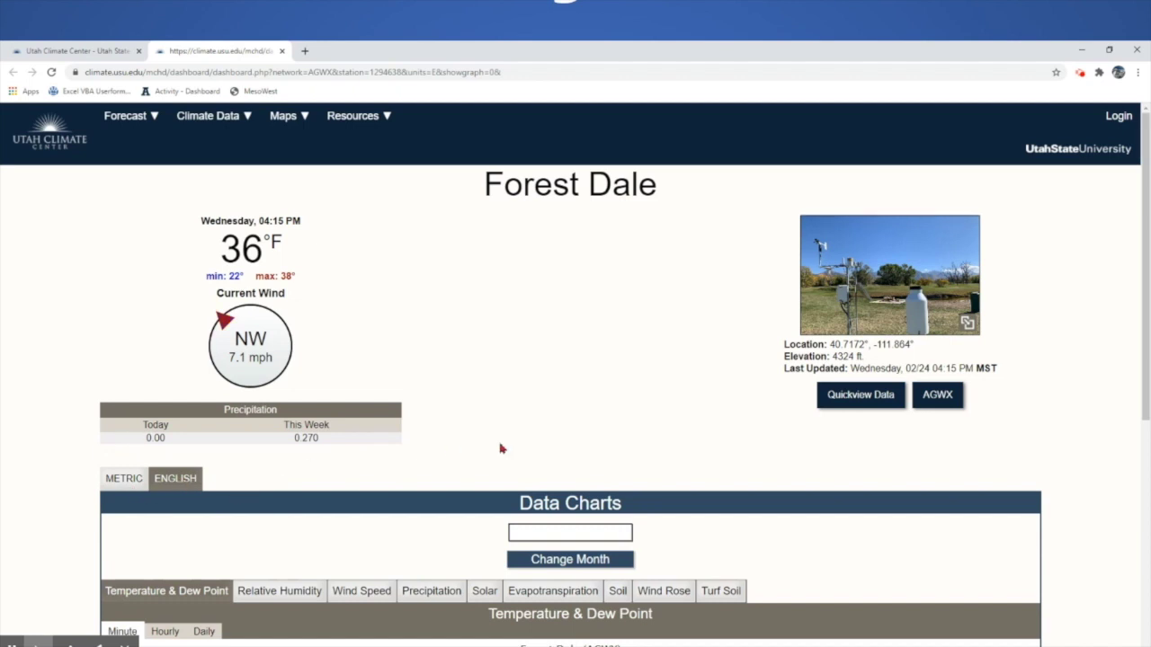
View Forest Dale's charts for relative humidity, wind speed, precipitation, solar, evapotranspiration and turf soil.
left_click_drag(1146, 252, 1148, 414)
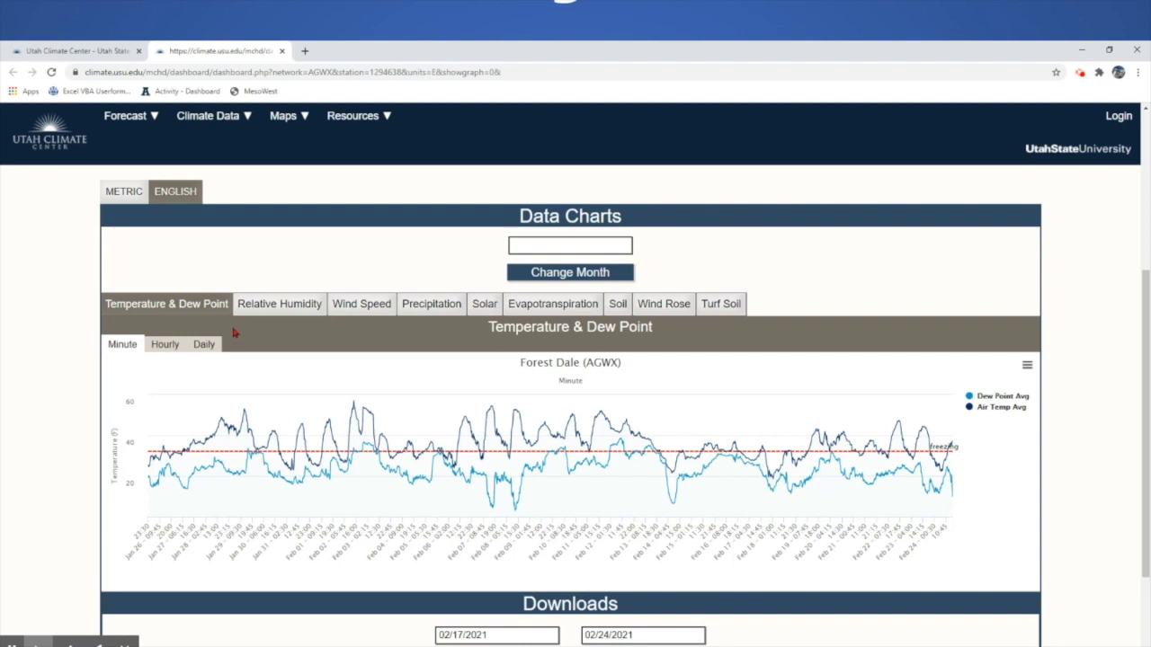
left_click(260, 306)
left_click(358, 307)
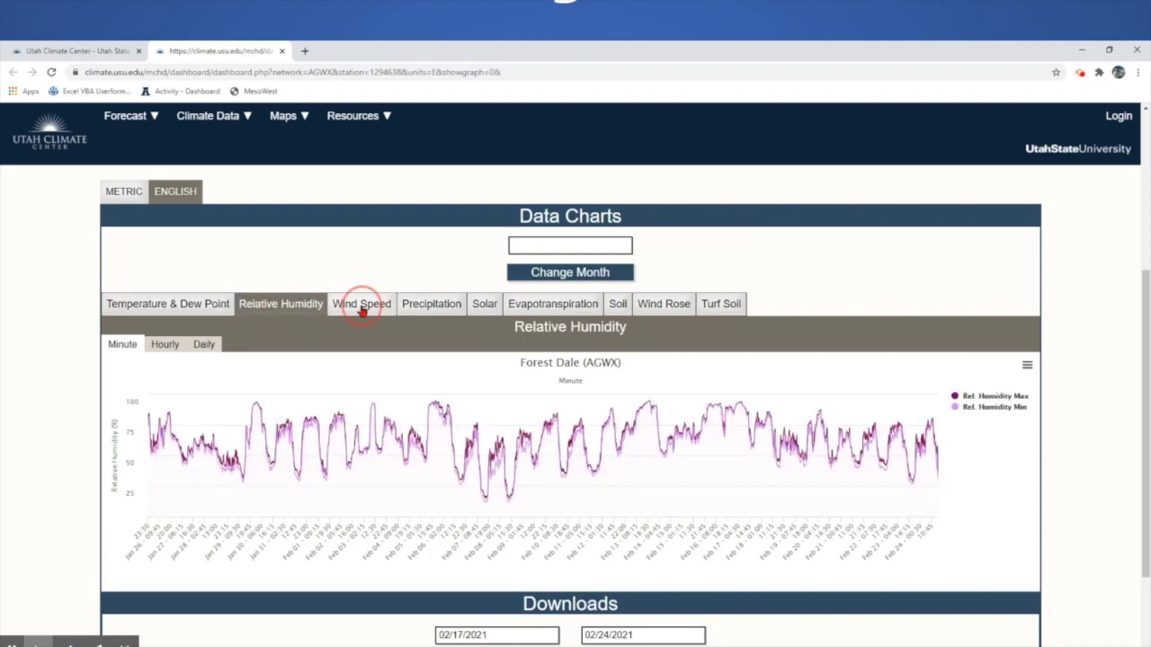
left_click(433, 308)
left_click(491, 313)
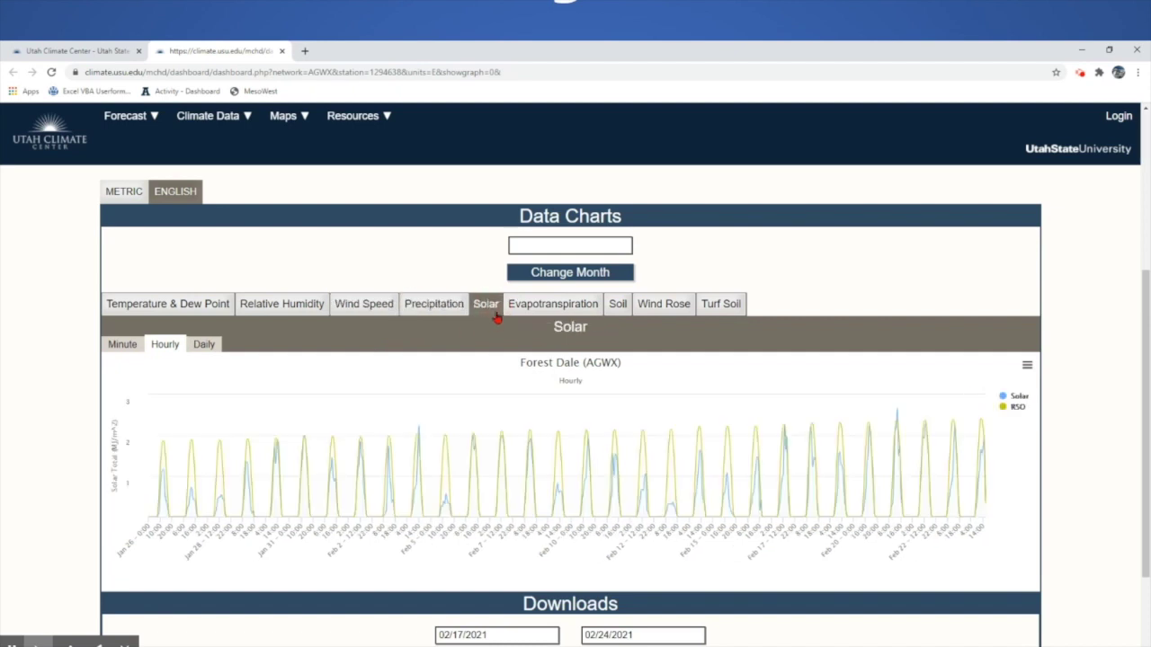
left_click(577, 308)
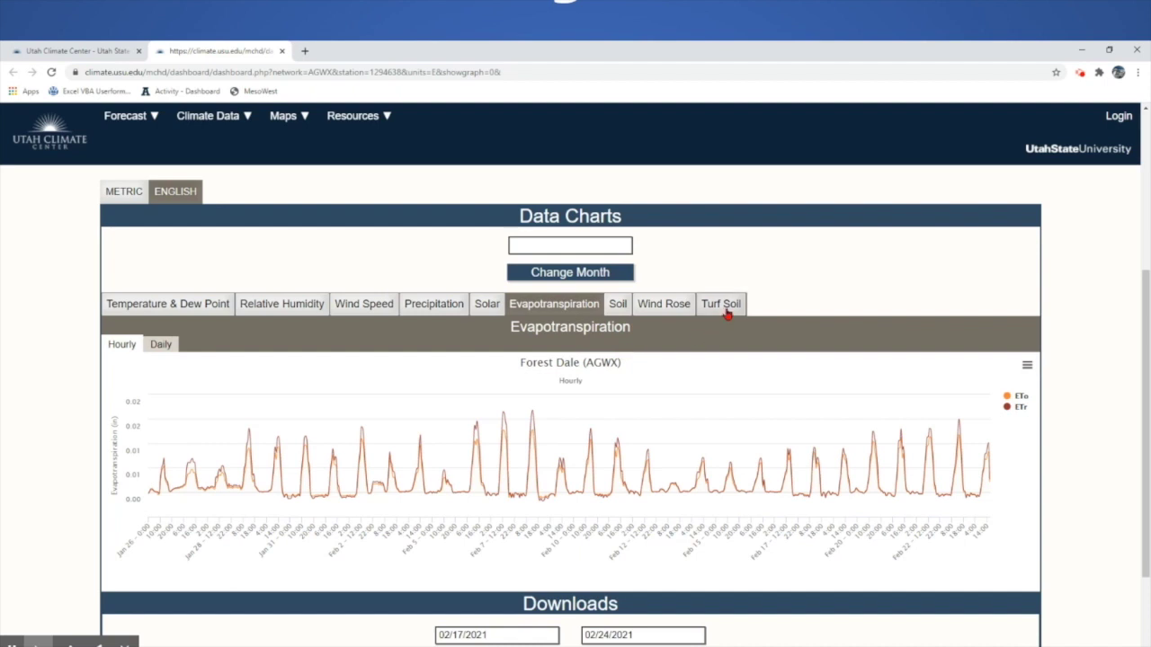
left_click(724, 307)
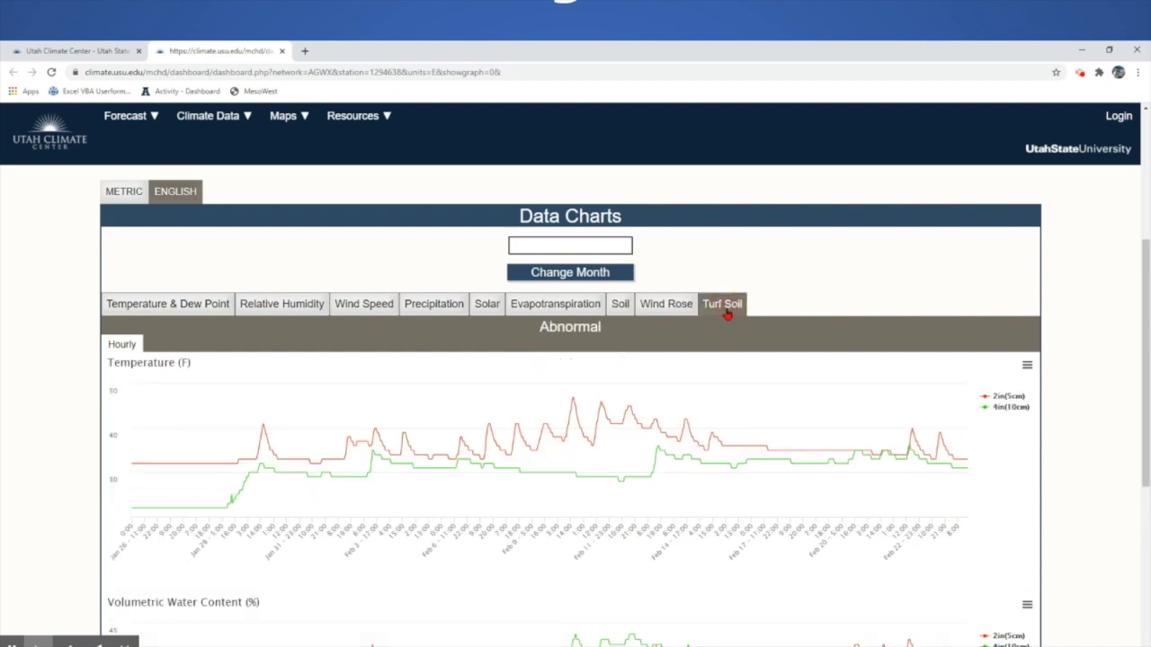
Return to the Temperature & Dew Point chart and view it at hourly, then daily resolution.
left_click(215, 314)
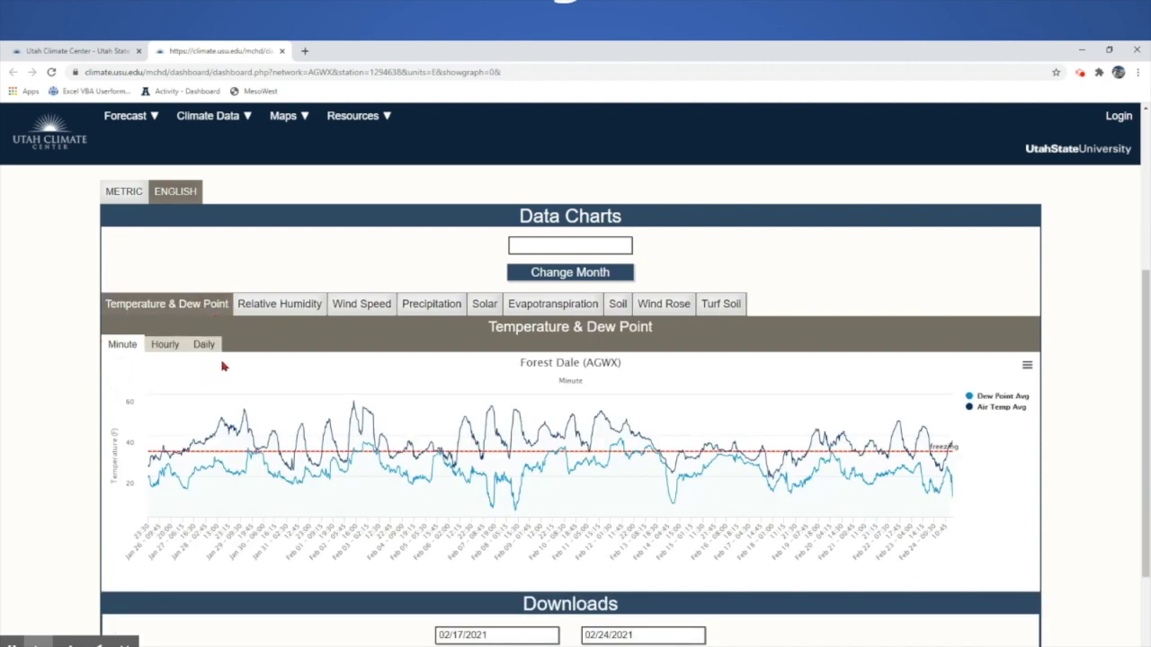
left_click(165, 346)
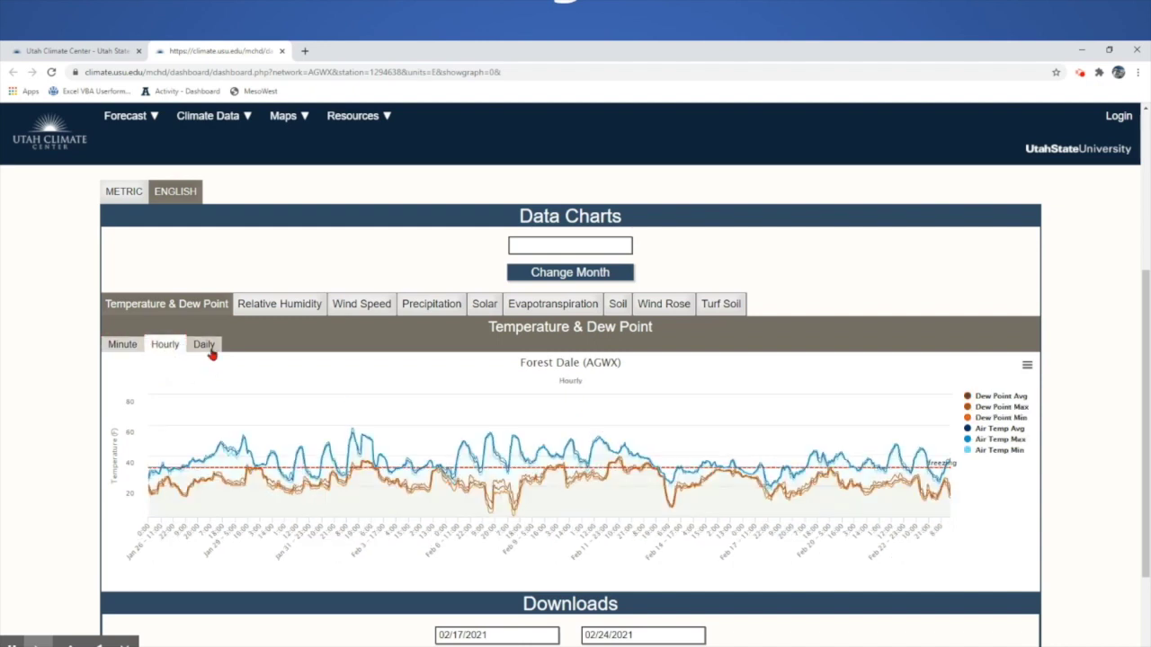
left_click(207, 350)
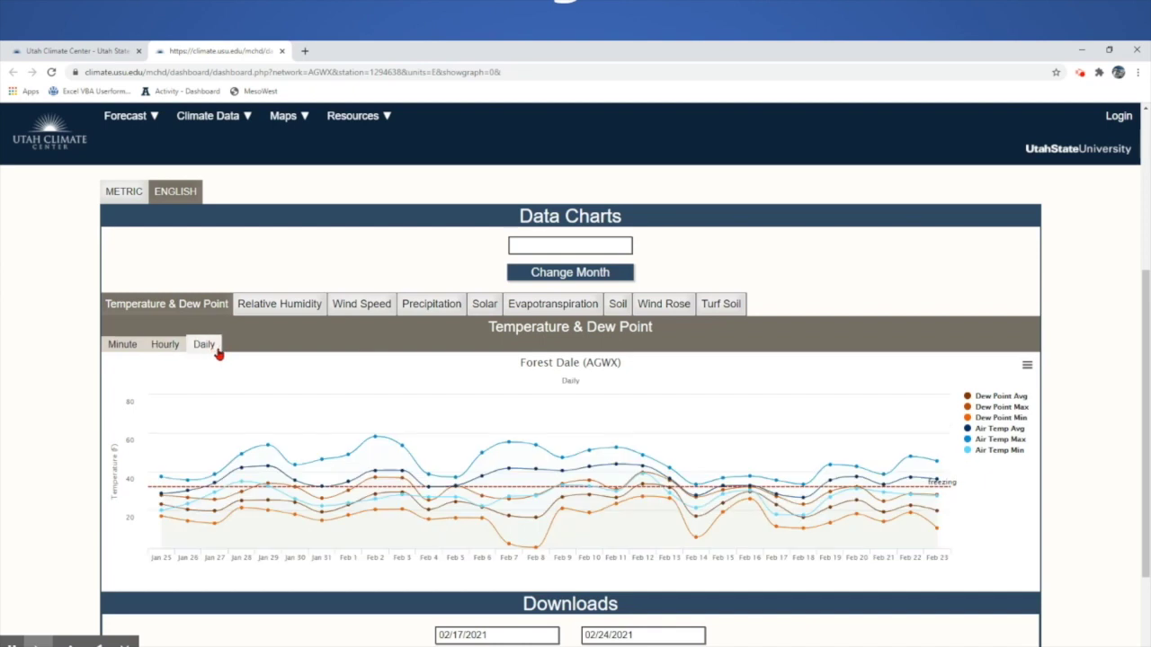
Hide the Dew Point Avg, Dew Point Max, Dew Point Min and Air Temp Avg series in the daily temperature chart.
mouse_move(754, 410)
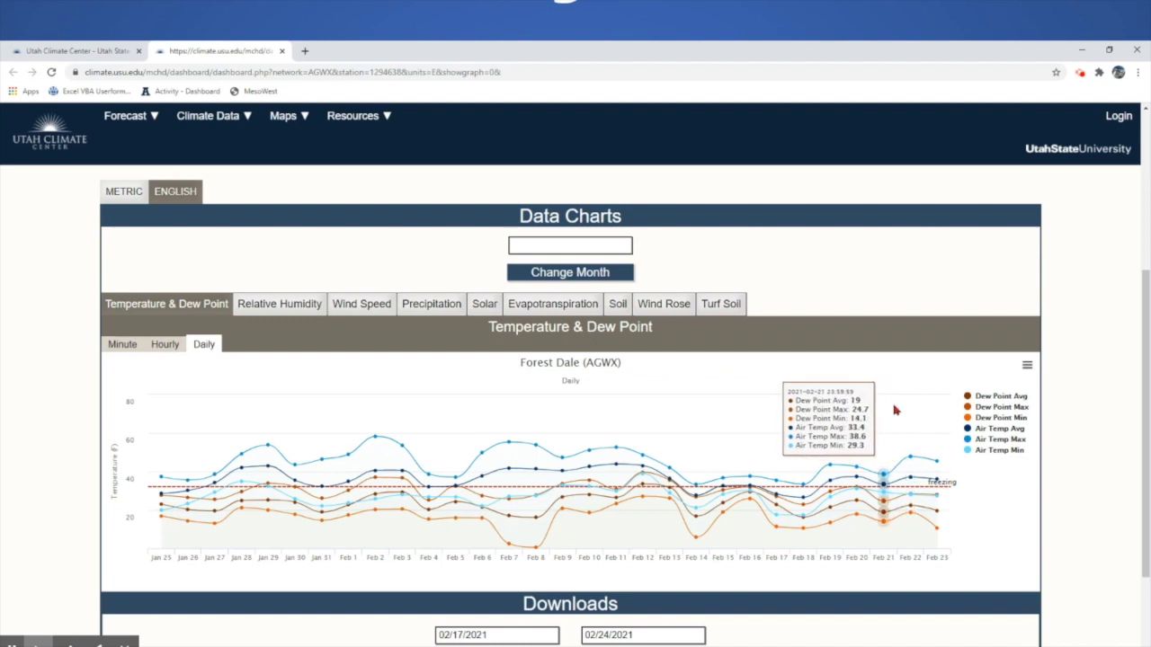
left_click(967, 397)
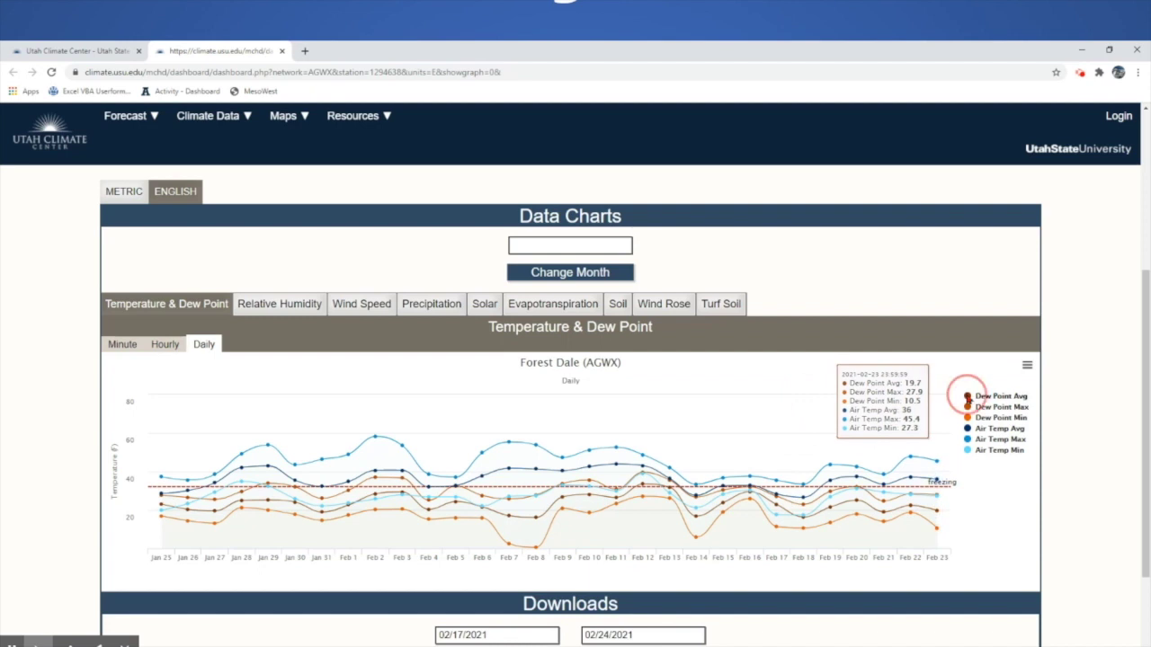
left_click(969, 409)
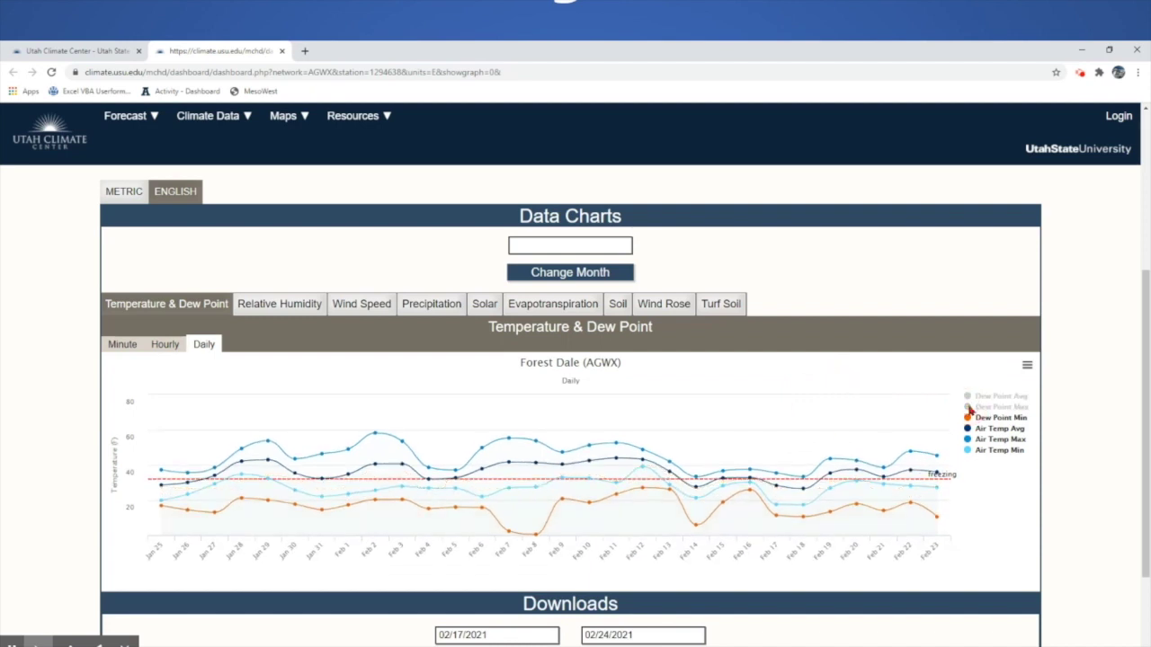
left_click(969, 418)
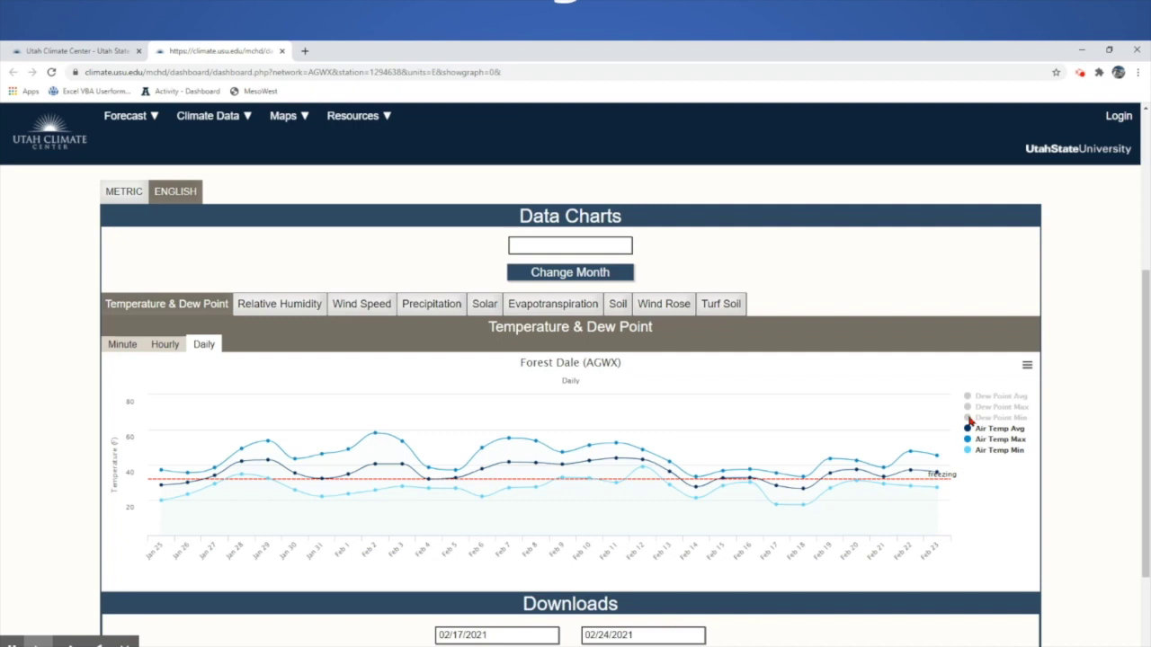
left_click(969, 429)
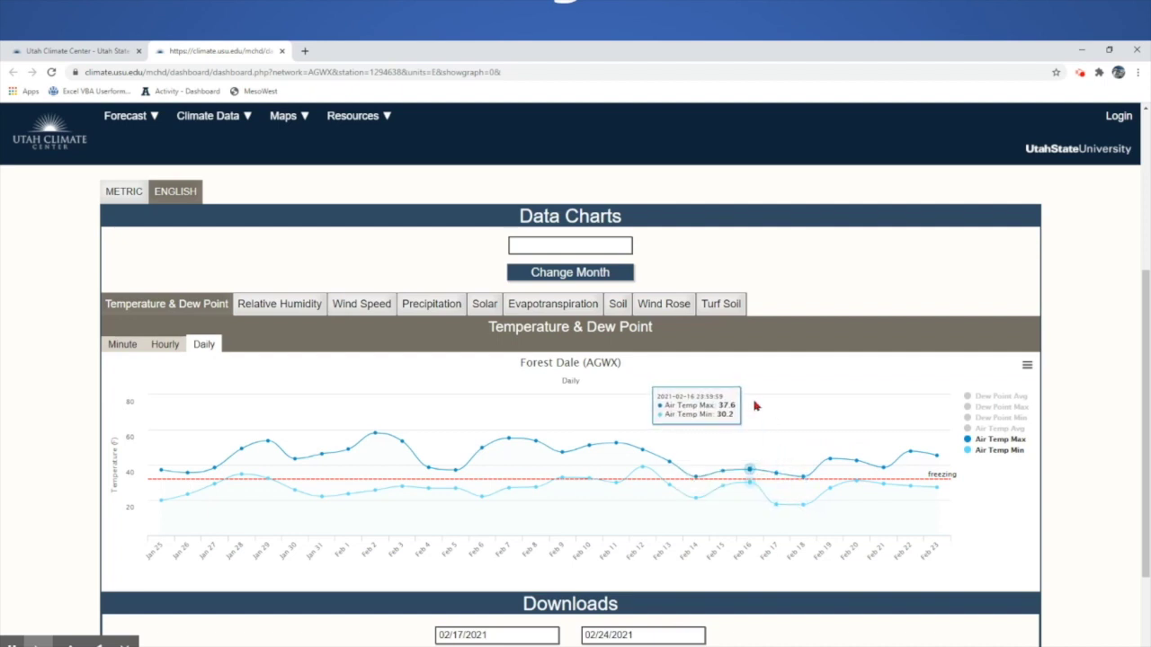
Show the Wind Speed chart hourly, zoom in on about January 26 to 28, and restore the full range.
left_click(353, 315)
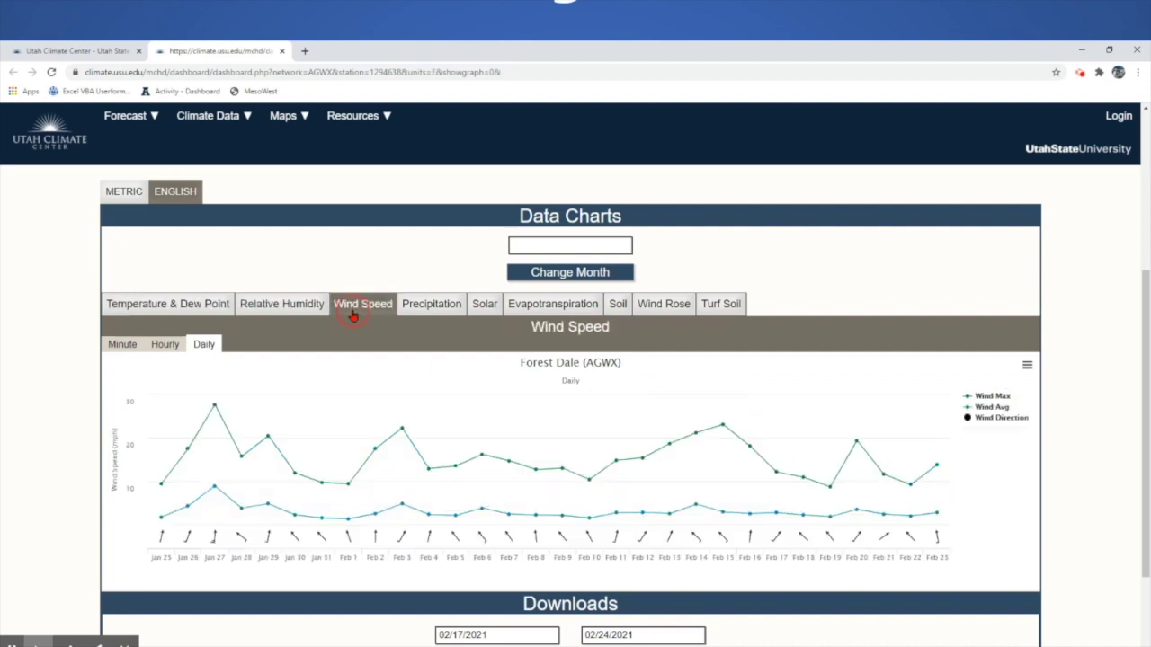
left_click(163, 346)
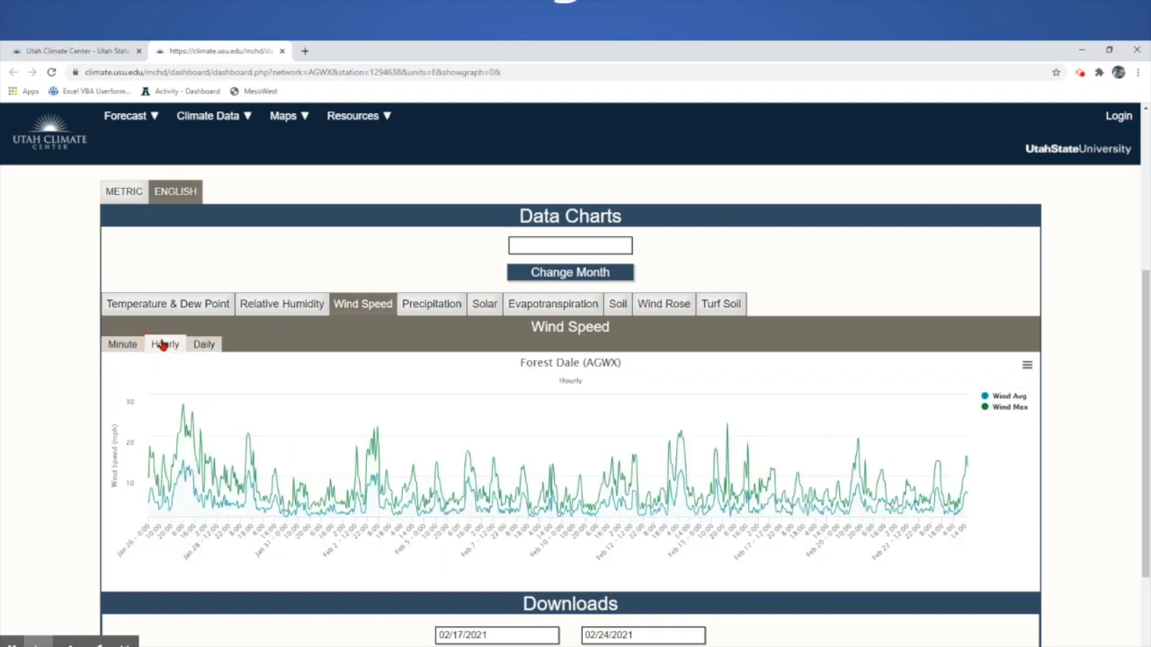
left_click(166, 403)
left_click_drag(166, 402, 226, 418)
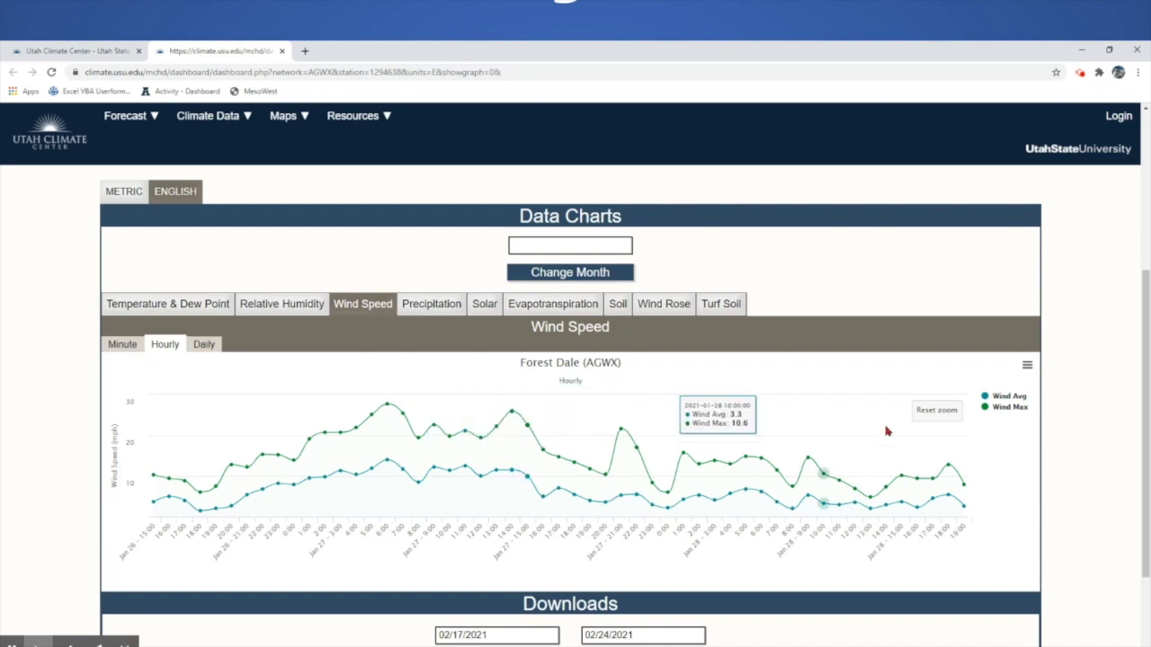
left_click(943, 414)
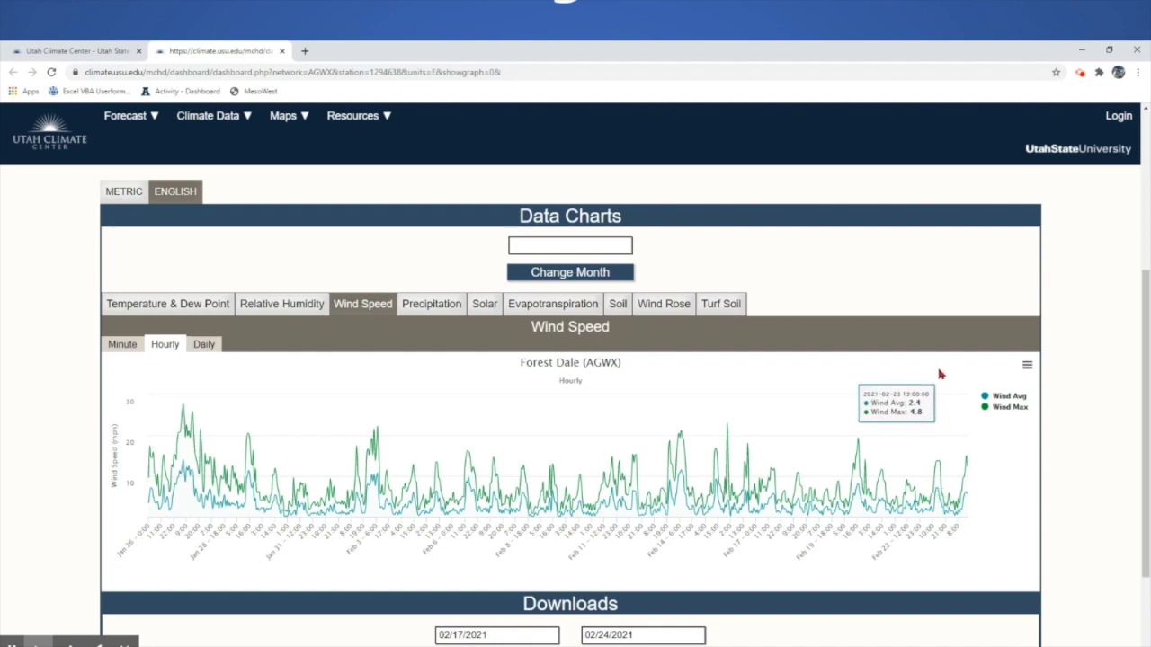
Check which months of 2020 and 2021 can be chosen for the data charts, without changing the month.
left_click(582, 244)
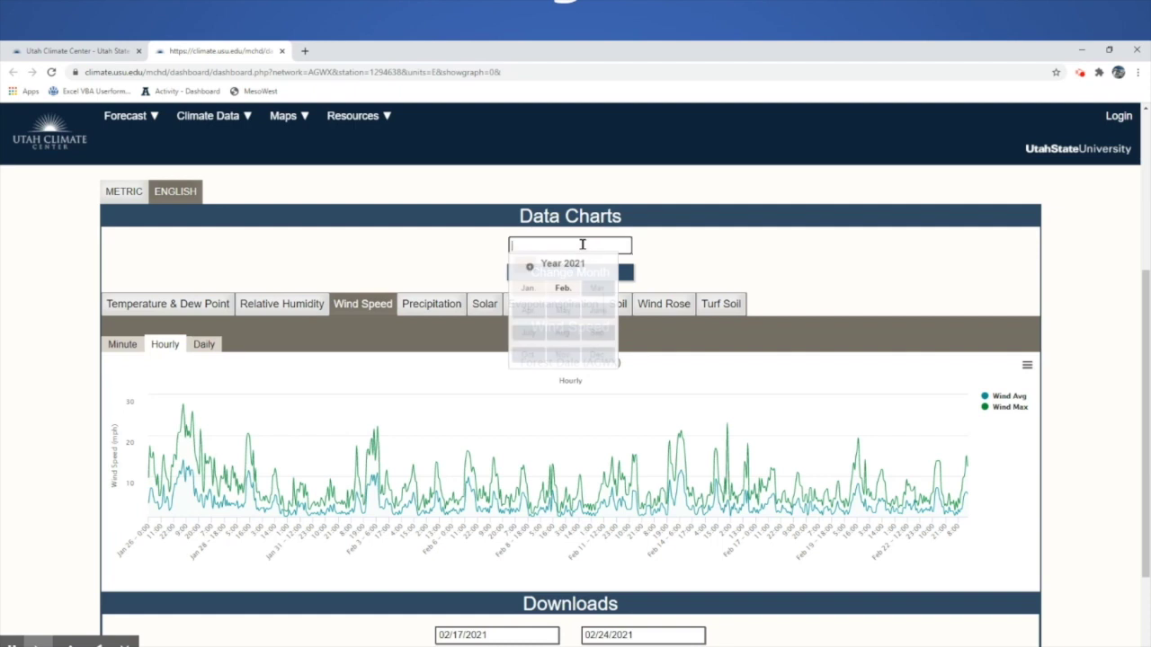
left_click(530, 267)
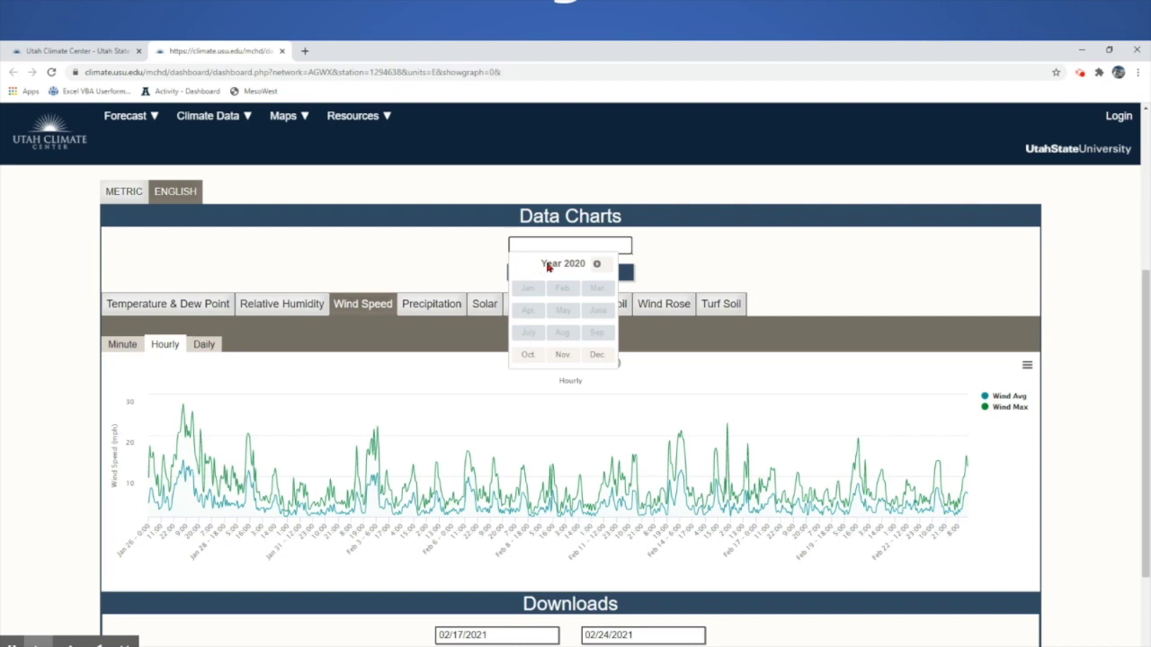
left_click(596, 264)
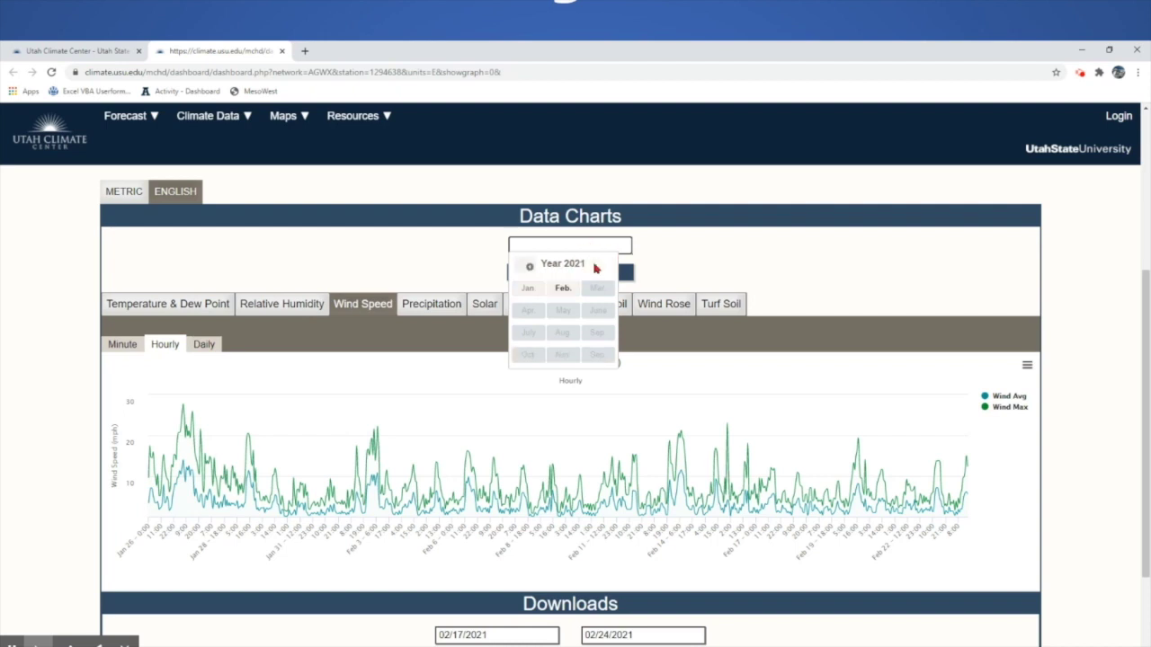
left_click(653, 248)
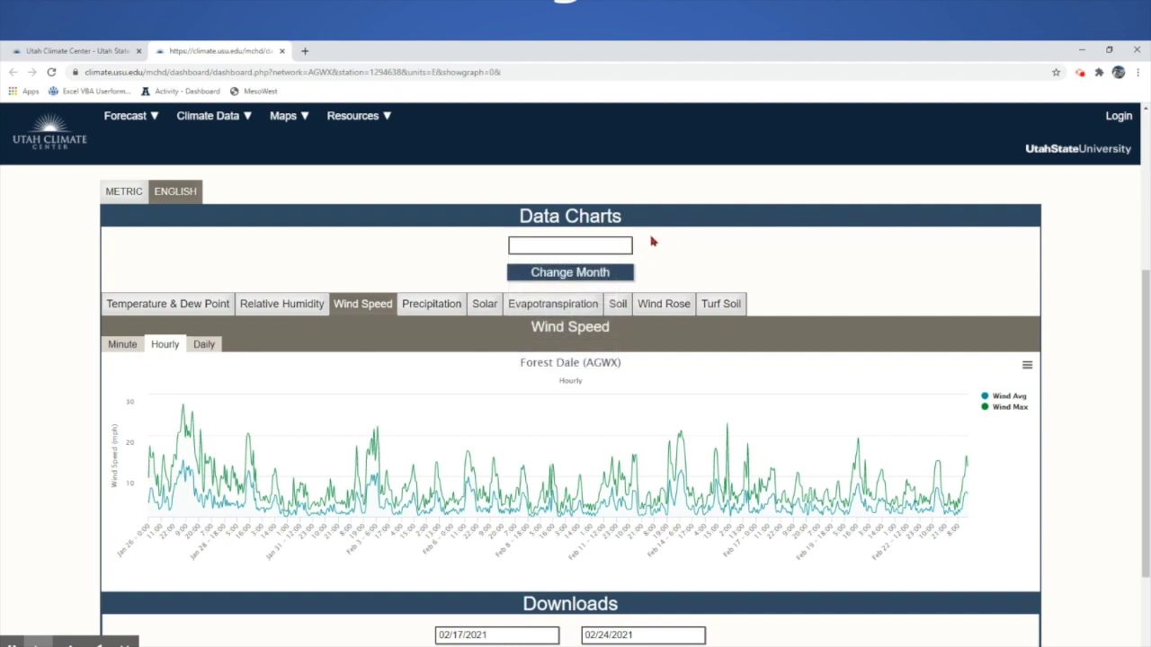
Download the hourly Wind Speed chart as a JPEG image, view the downloaded picture, and close it.
left_click(1028, 365)
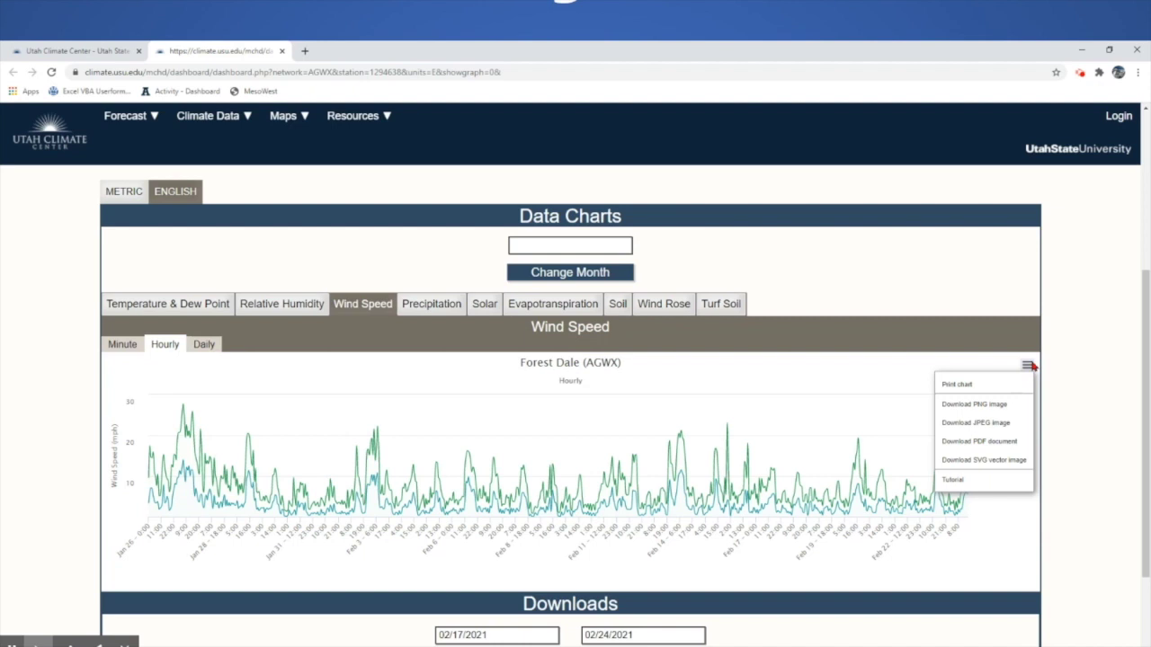
left_click(1017, 425)
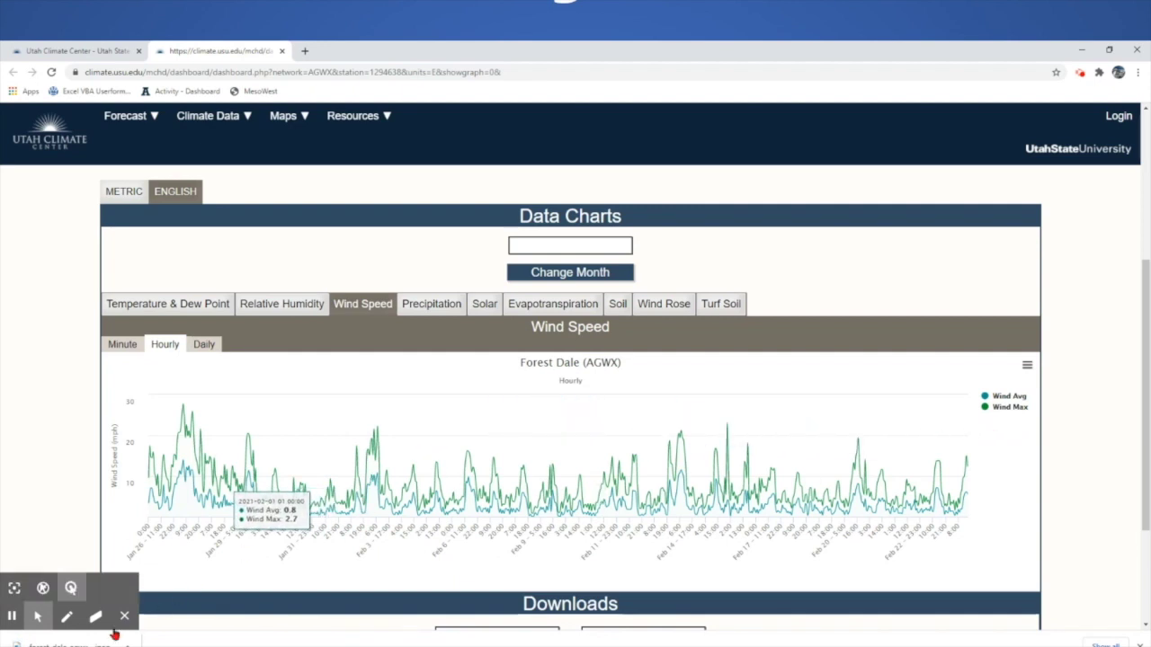
left_click(67, 645)
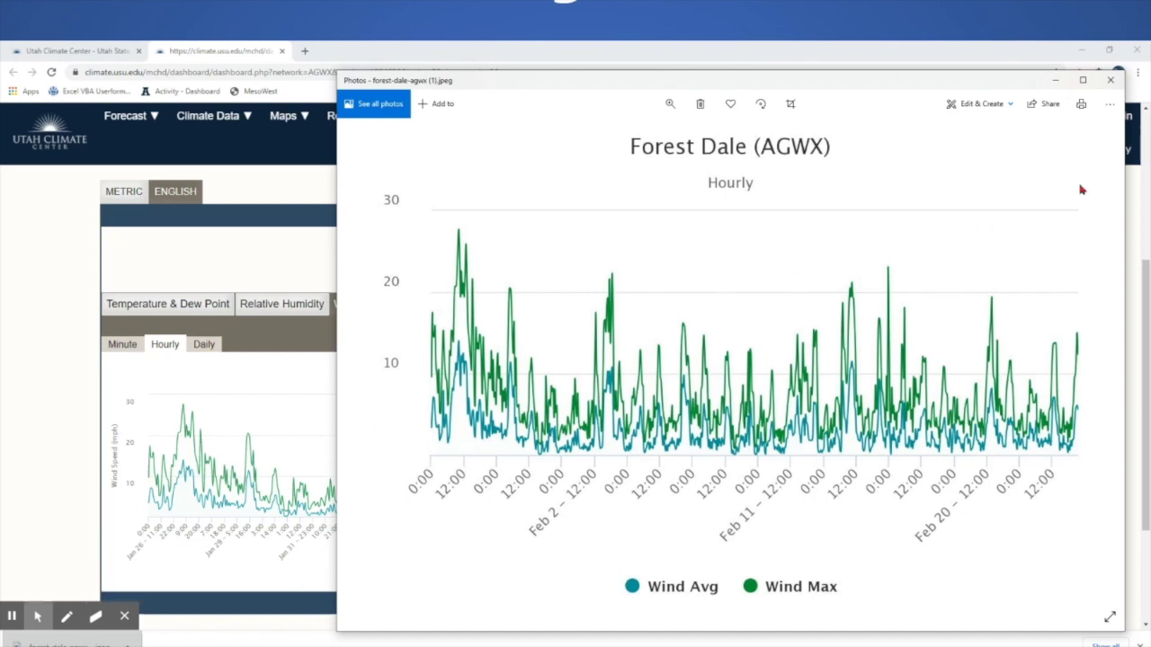
left_click(1115, 81)
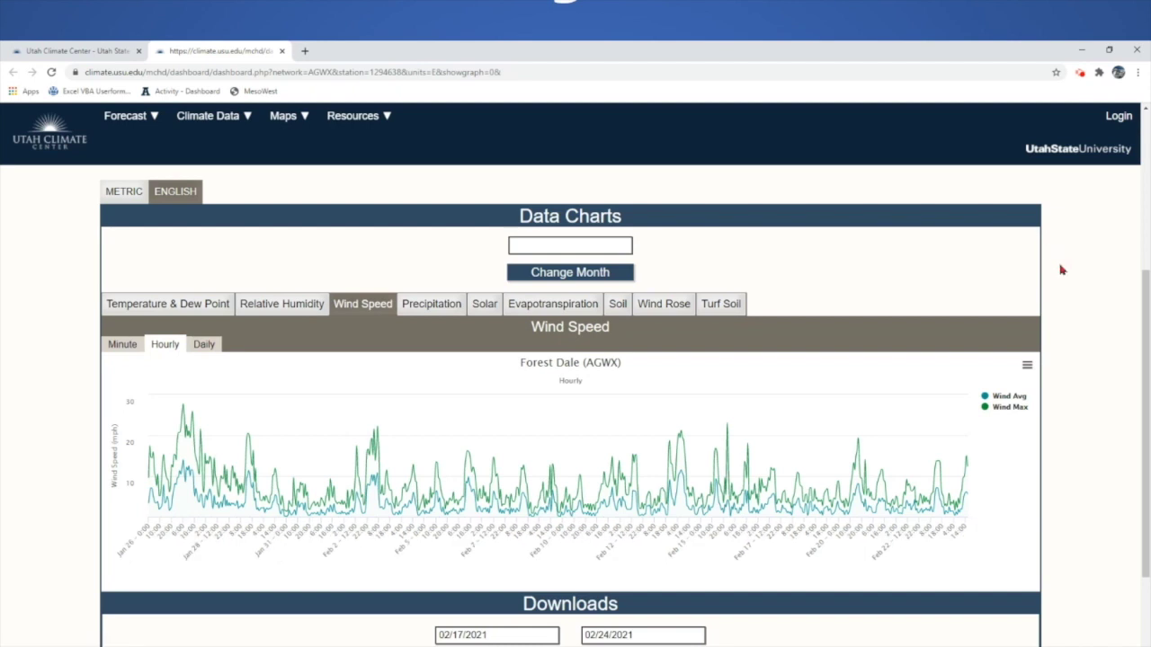
Download the station's minute data for 02/01/2021 to 02/12/2021 and look through the report in Excel.
scroll(1140, 306, "down", 2)
scroll(1138, 304, "down", 1)
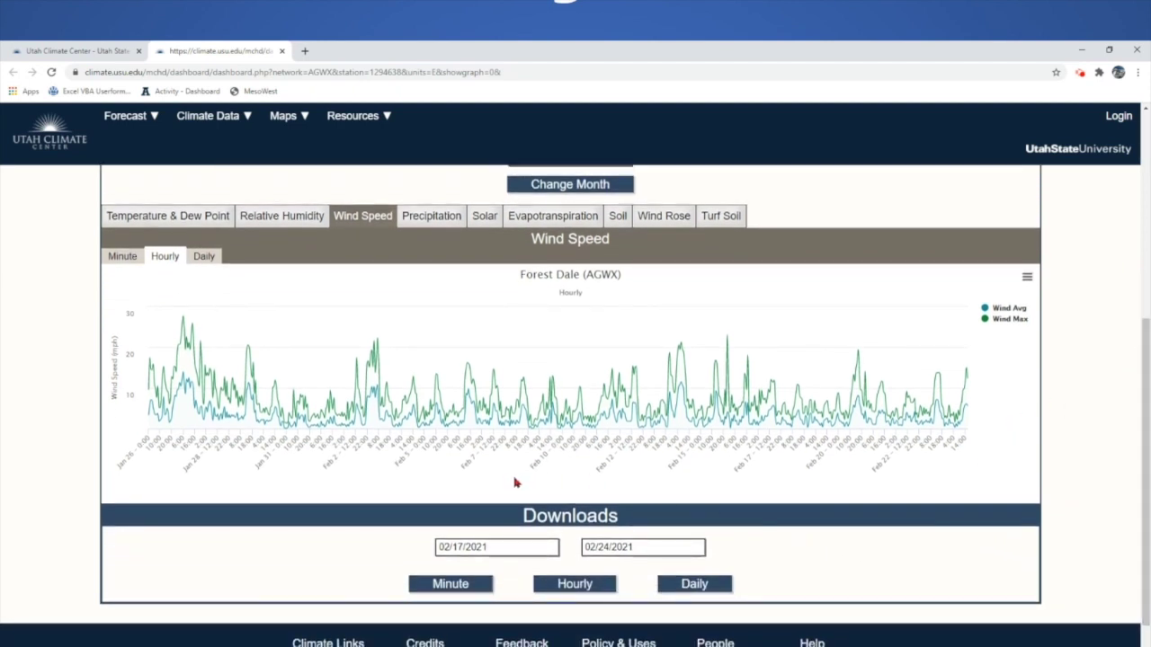
left_click(513, 546)
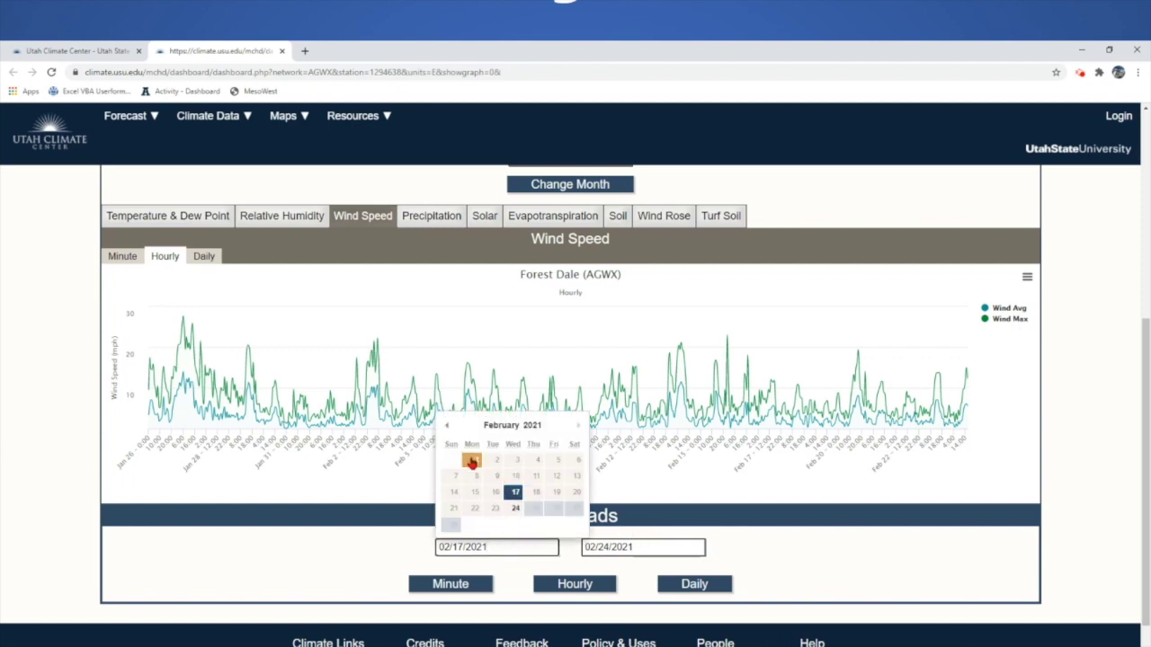
left_click(471, 462)
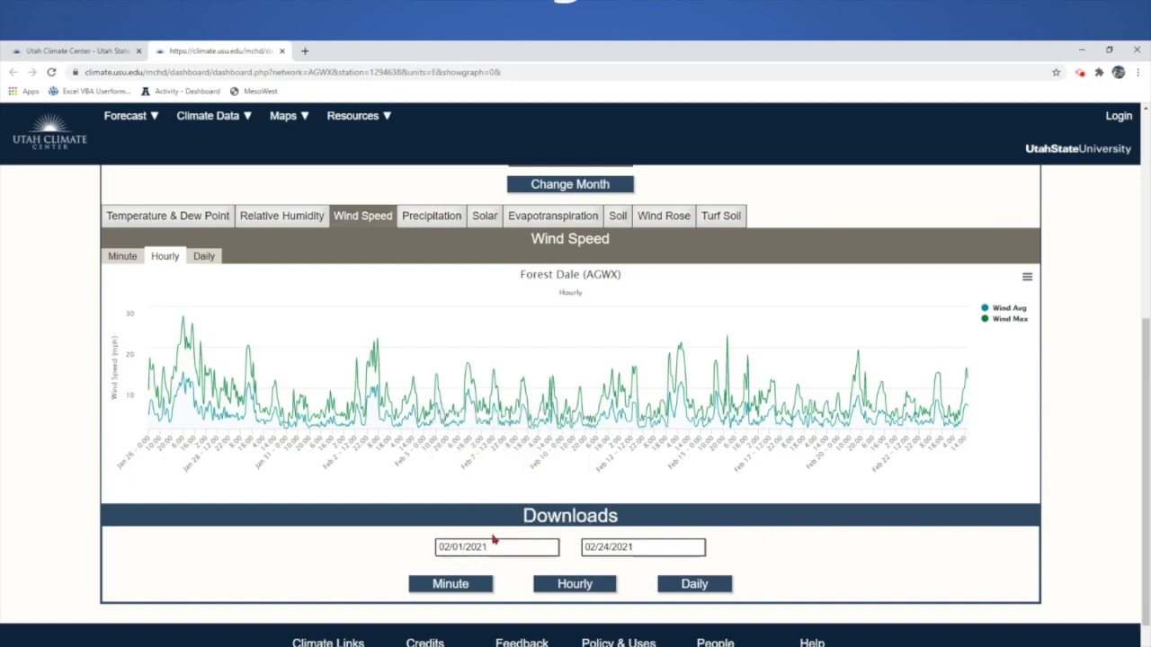
left_click(631, 545)
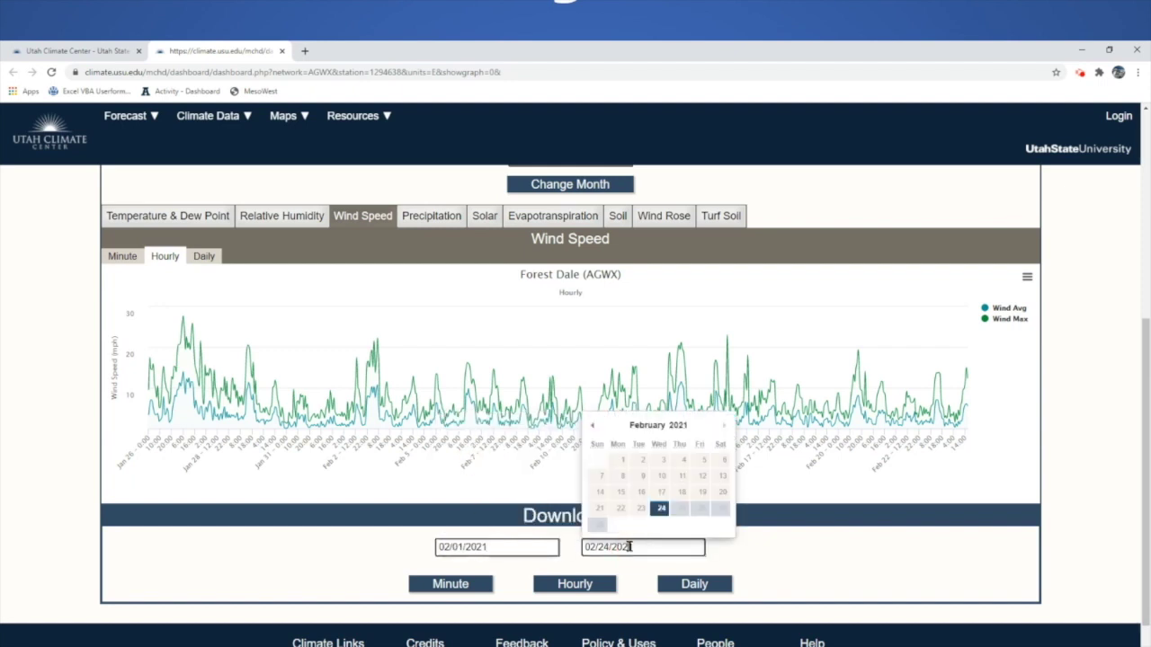
left_click(701, 477)
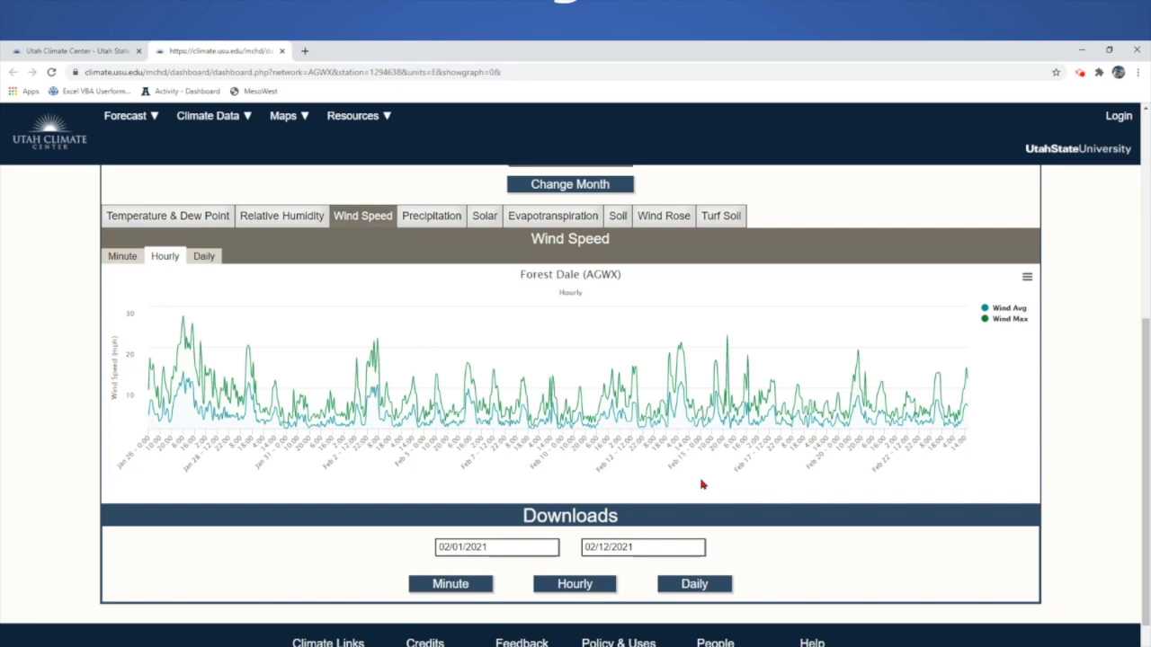
left_click(475, 587)
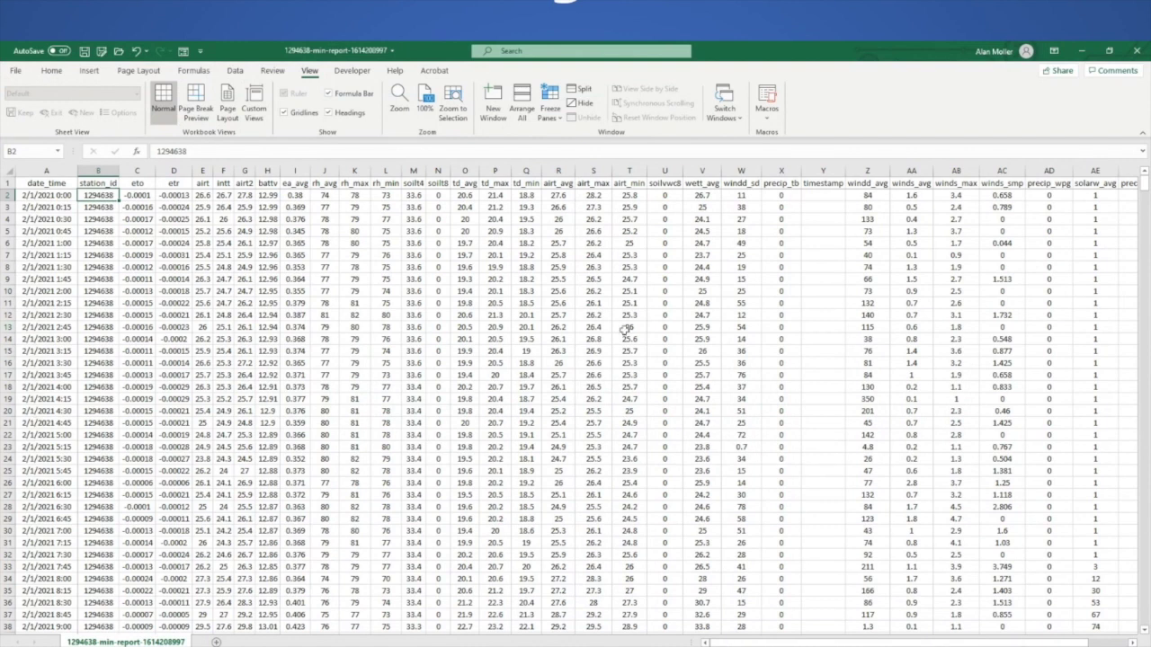
mouse_move(1143, 189)
left_mouse_down()
mouse_move(1138, 294)
mouse_move(1145, 179)
left_mouse_up()
left_click_drag(724, 642, 643, 618)
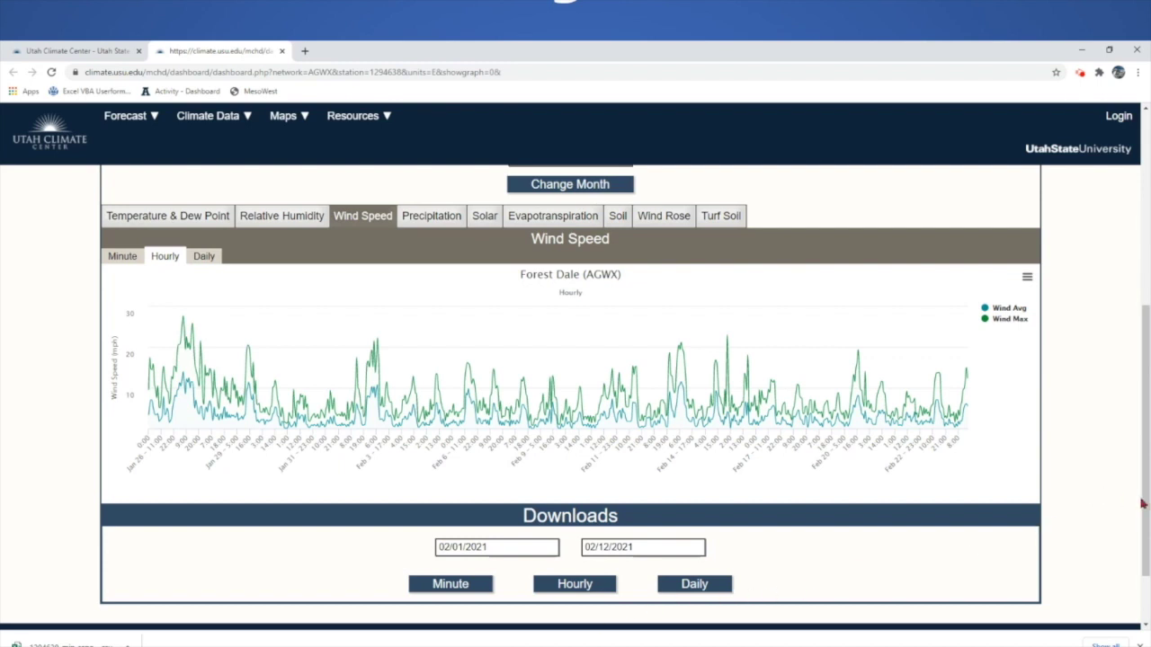
Back on the Forest Dale dashboard in the browser, open the AGWX network overview in a new tab and switch to it.
scroll(1135, 502, "up", 2)
scroll(1135, 502, "up", 2)
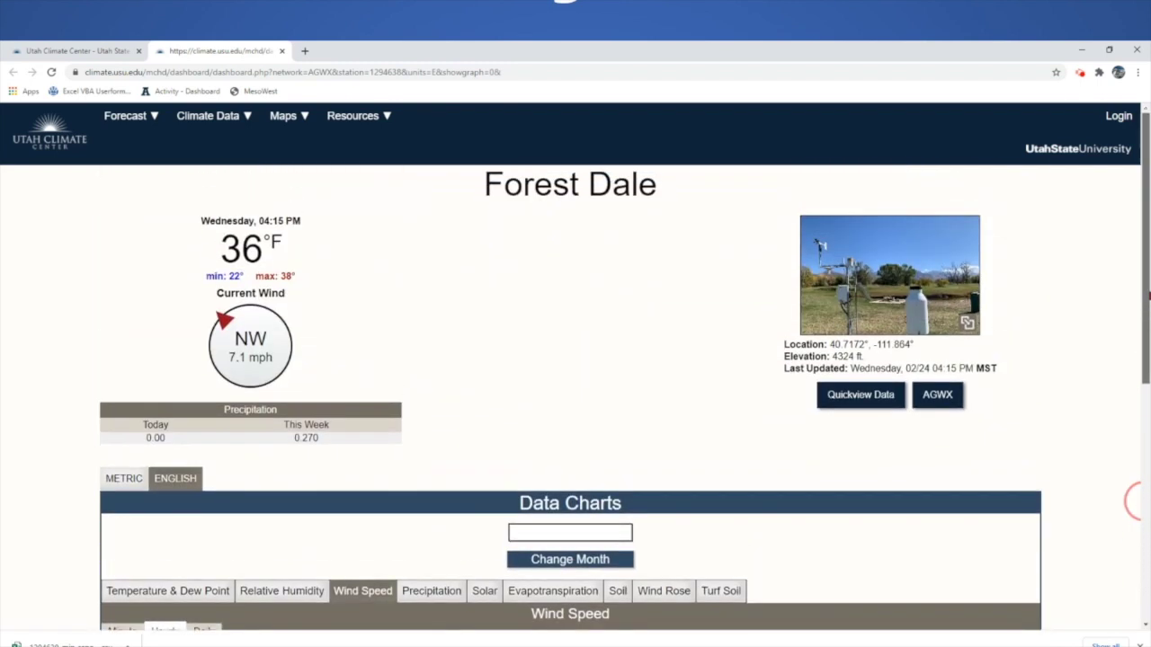
right_click(958, 405)
left_click(971, 410)
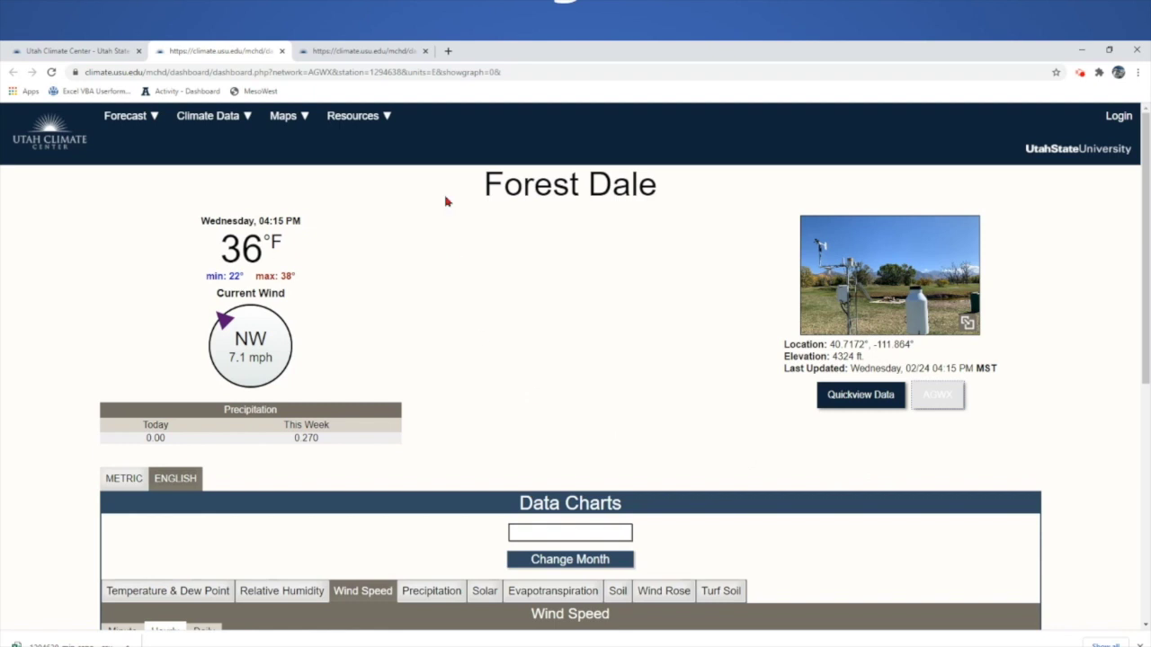
left_click(390, 56)
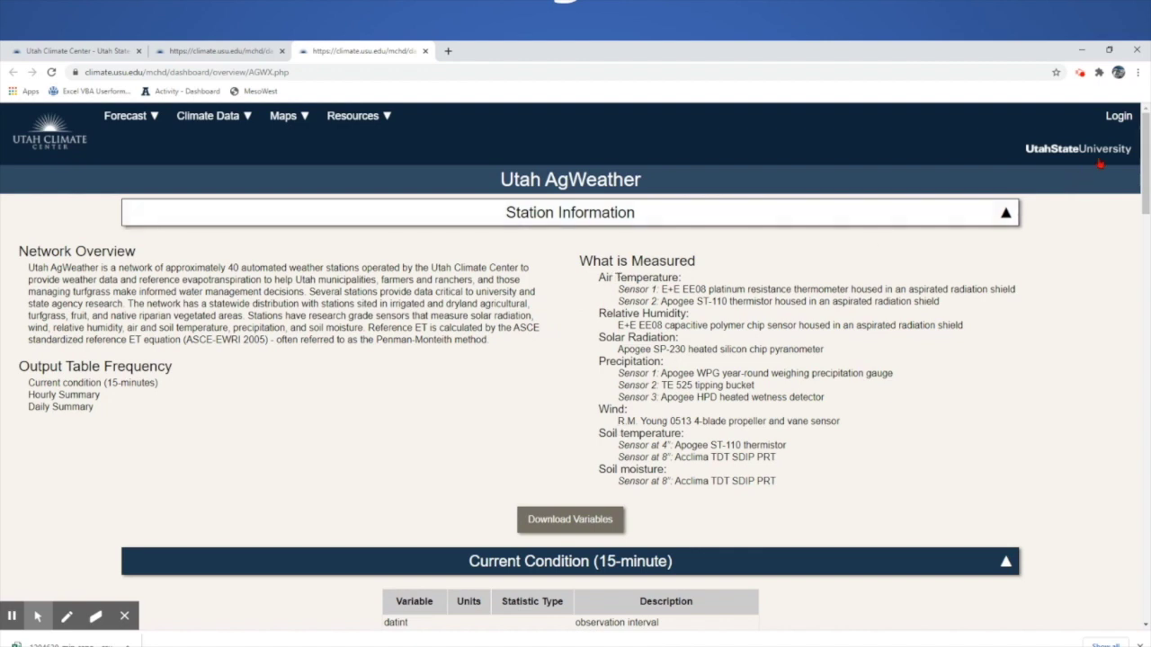
Look over the Current Condition (15-minute), Hourly and Daily variable tables of the network overview, collapsing each one.
left_click_drag(1146, 134, 1146, 211)
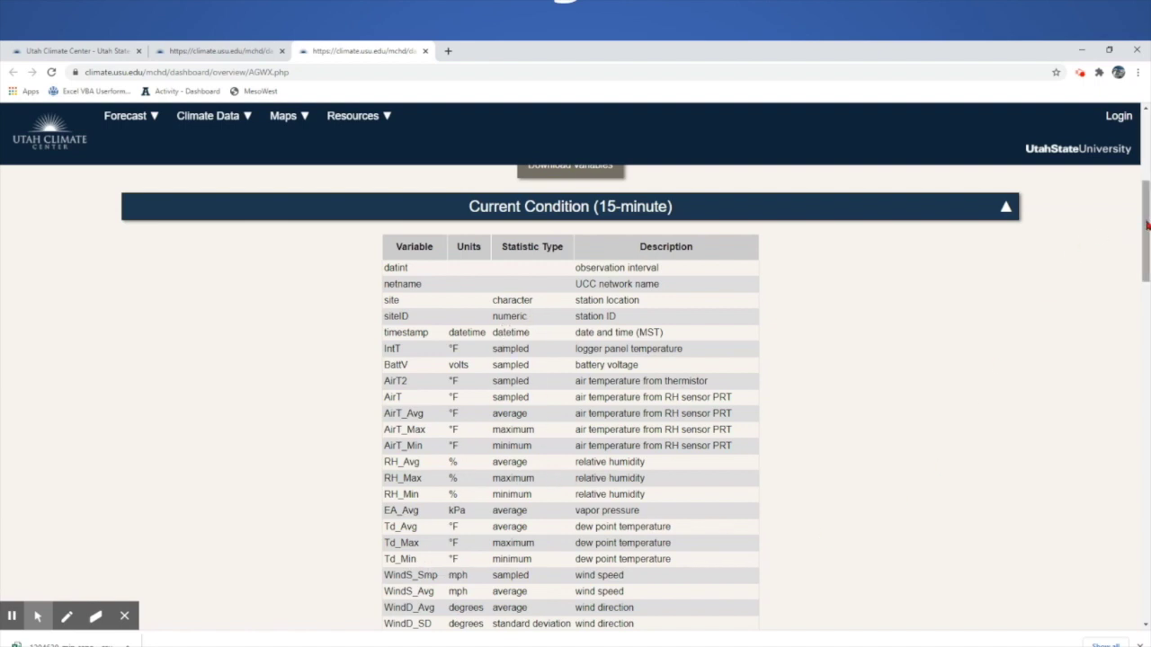
left_click(1006, 207)
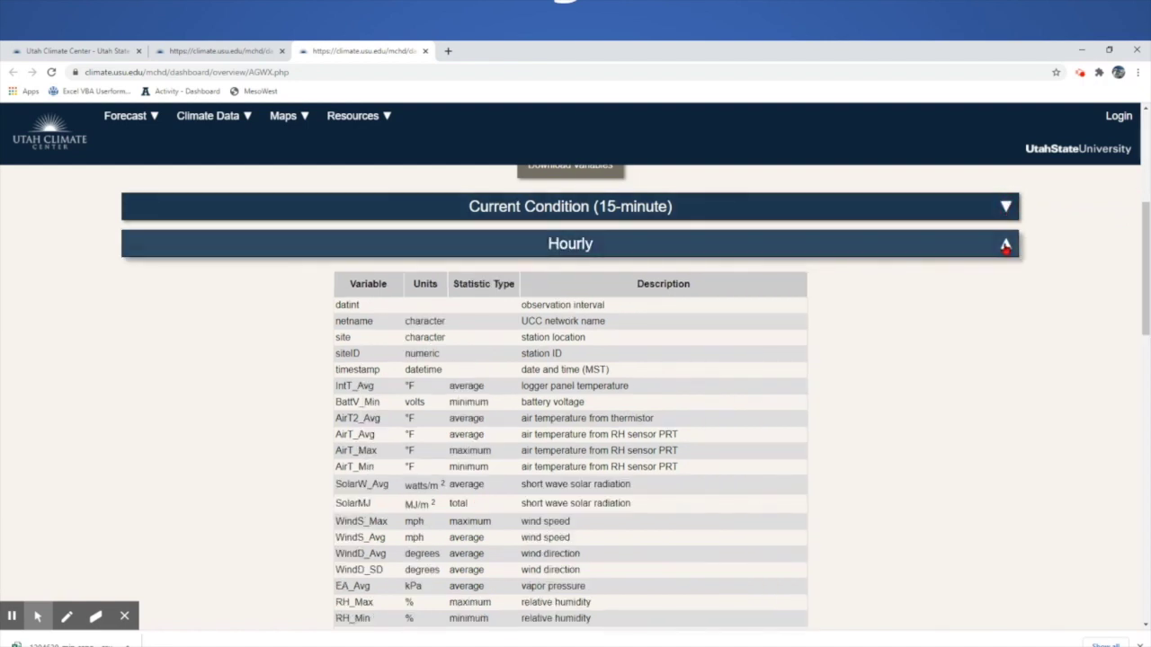
left_click(1007, 246)
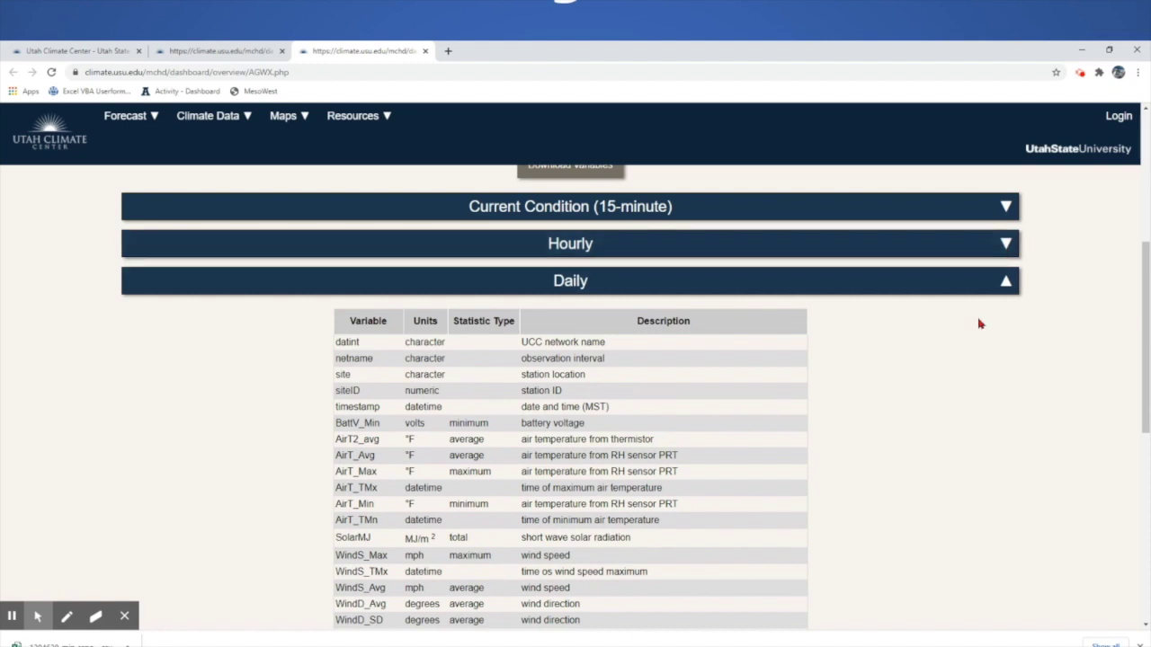
scroll(978, 328, "down", 1)
scroll(978, 331, "up", 1)
left_click(1006, 282)
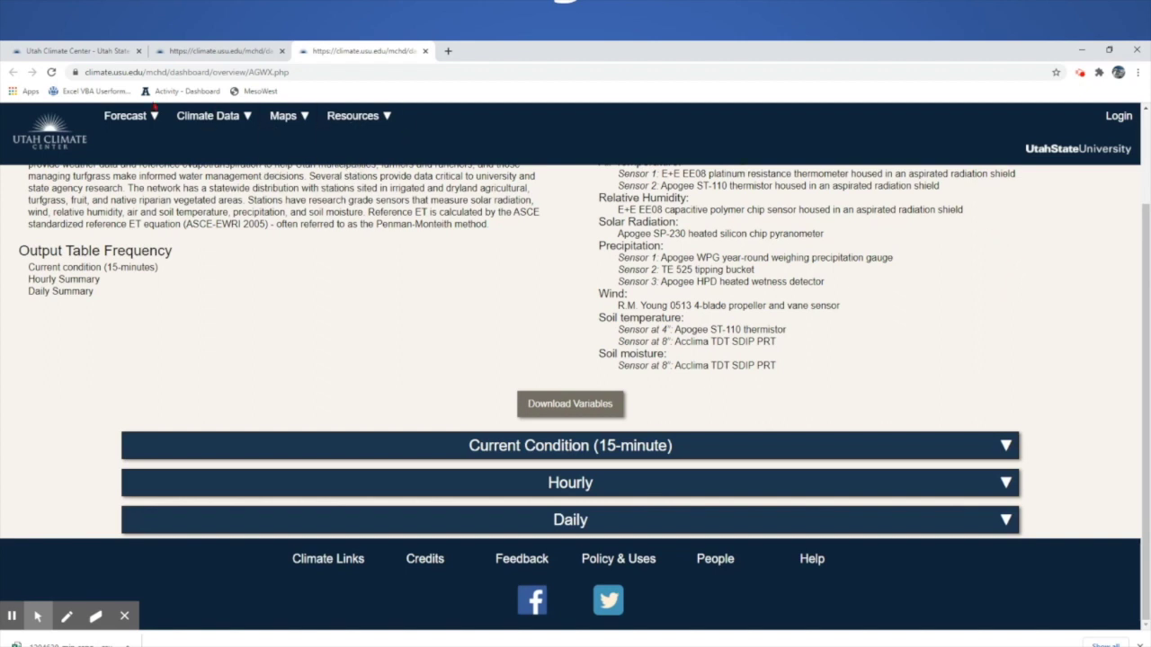
Return to the Forest Dale dashboard, open its Quickview Data in a new tab, and switch to that tab.
left_click(173, 52)
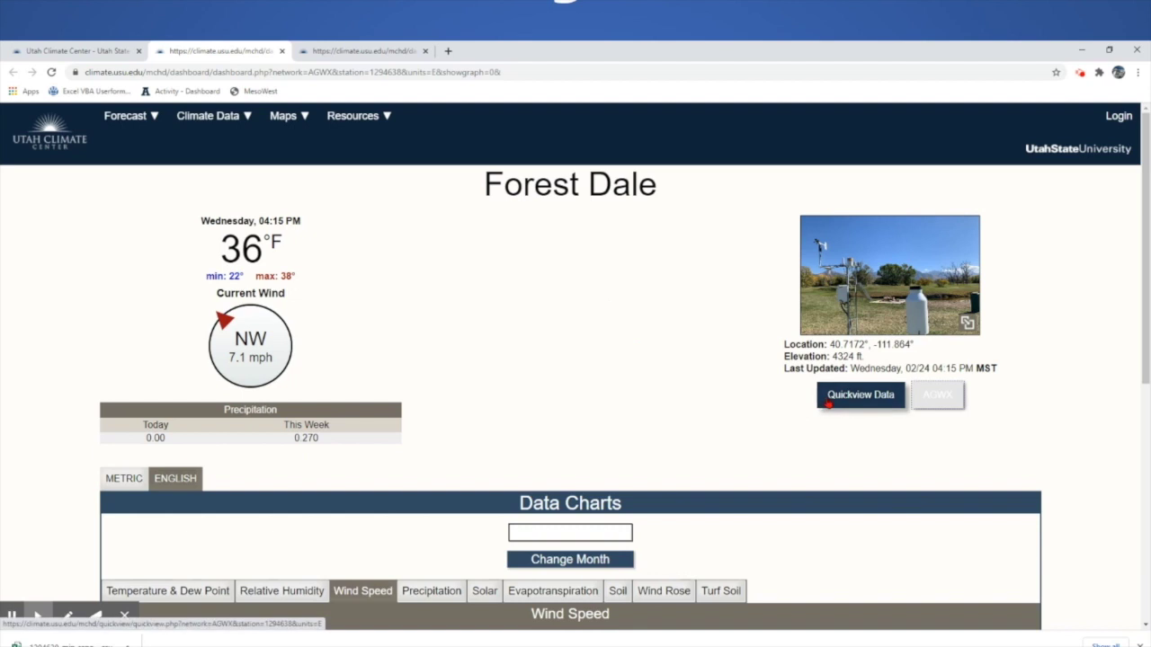
right_click(830, 403)
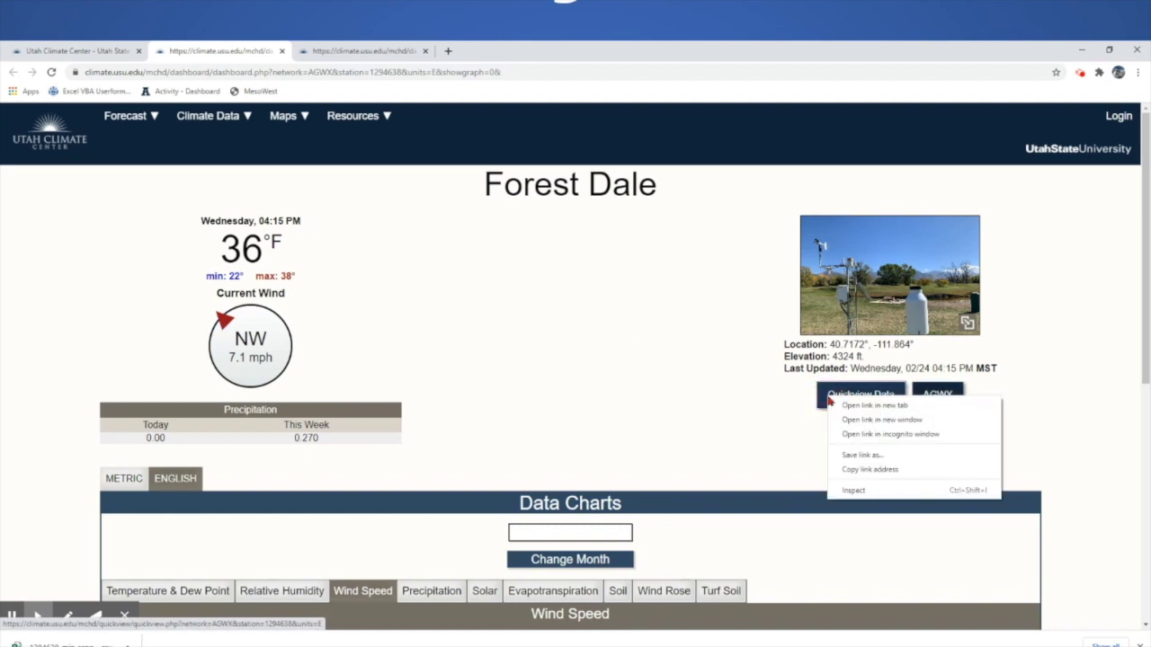
left_click(848, 406)
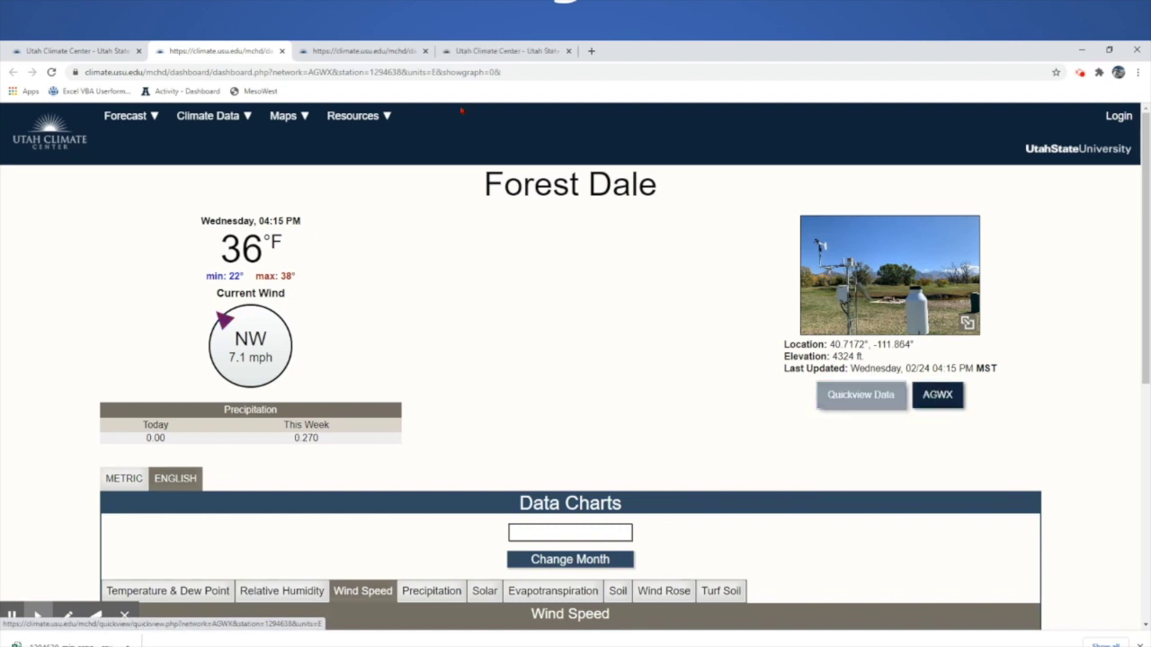
left_click(477, 54)
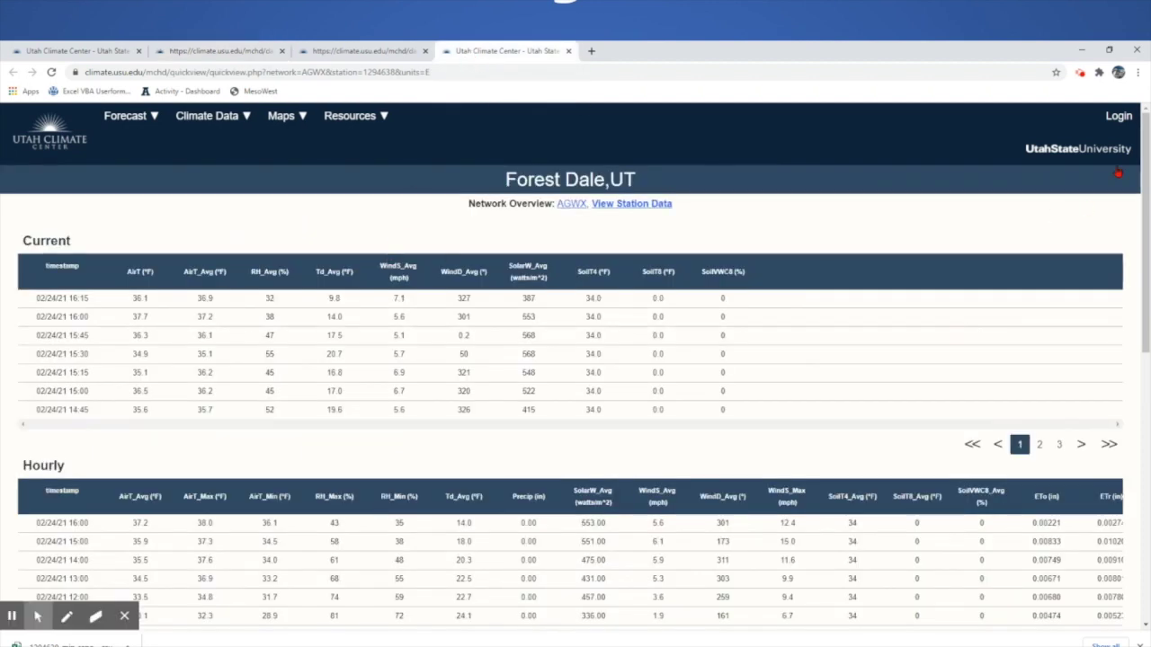
Look through the Quickview tables and page the Current table forward to page 3 and back to page 2.
left_click_drag(1145, 183, 1130, 348)
scroll(1130, 348, "up", 5)
left_click(1040, 450)
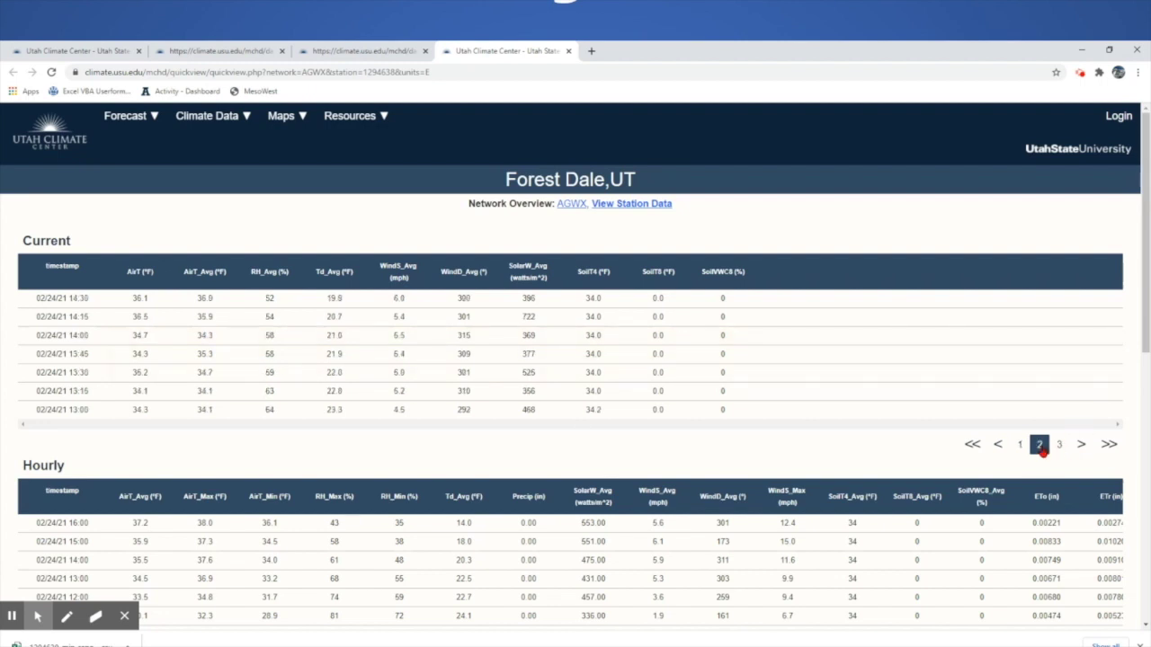
left_click(1058, 447)
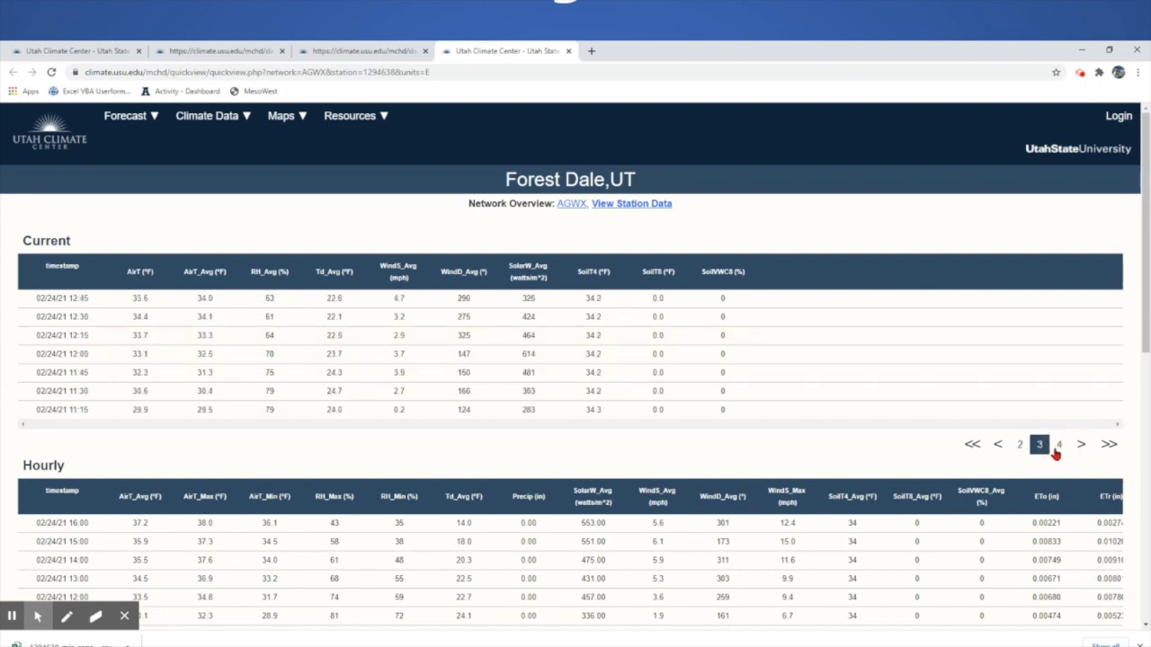
left_click(1023, 447)
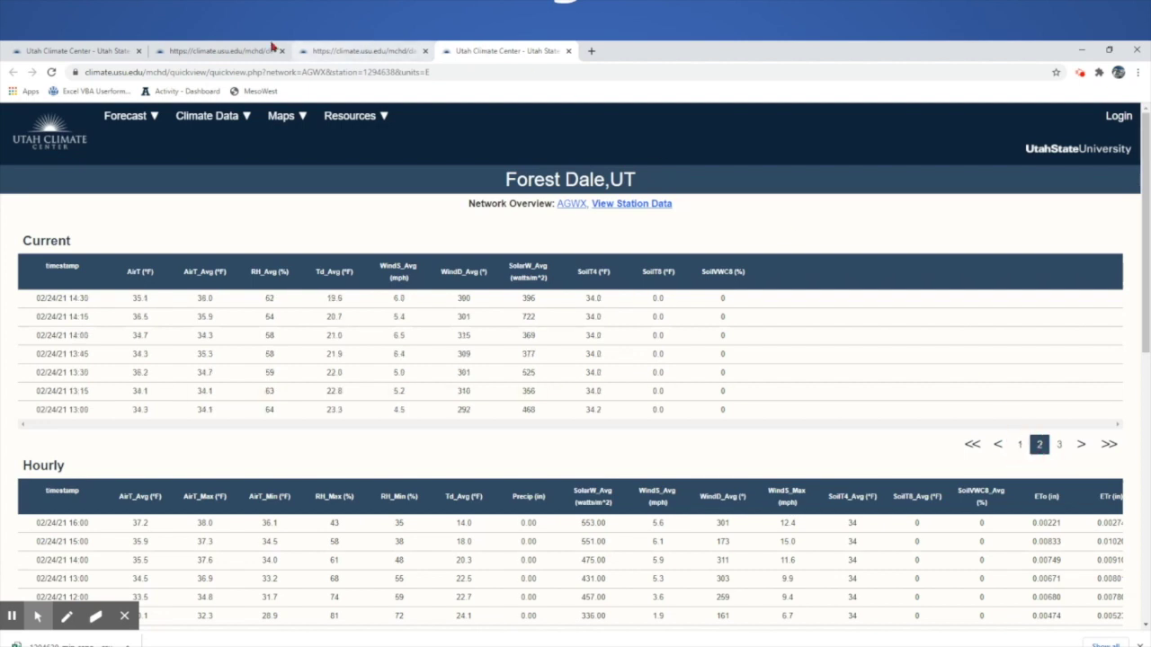
Return to the Forest Dale dashboard tab and go from there to the Utah Climate Center home page.
left_click(231, 52)
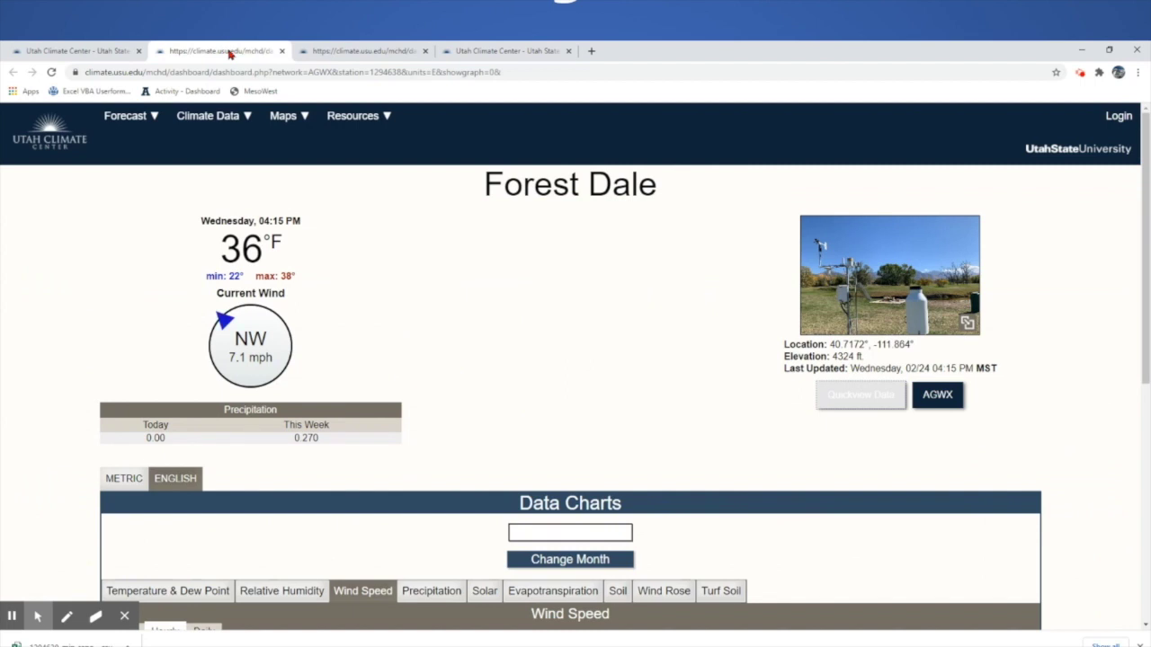
left_click(58, 143)
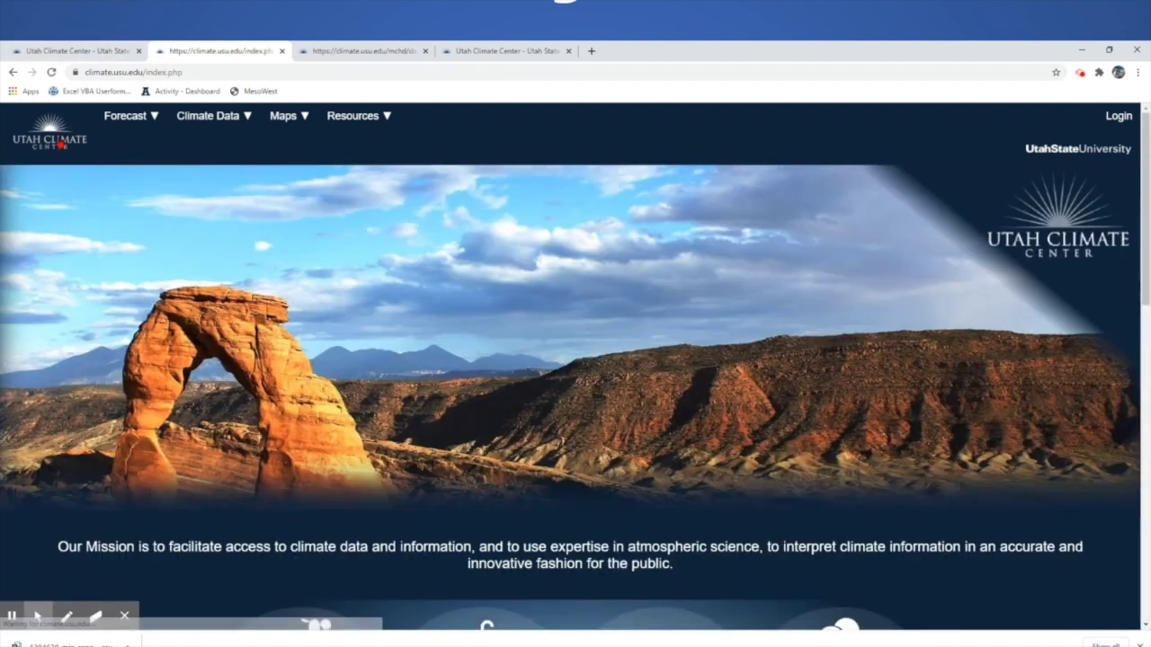